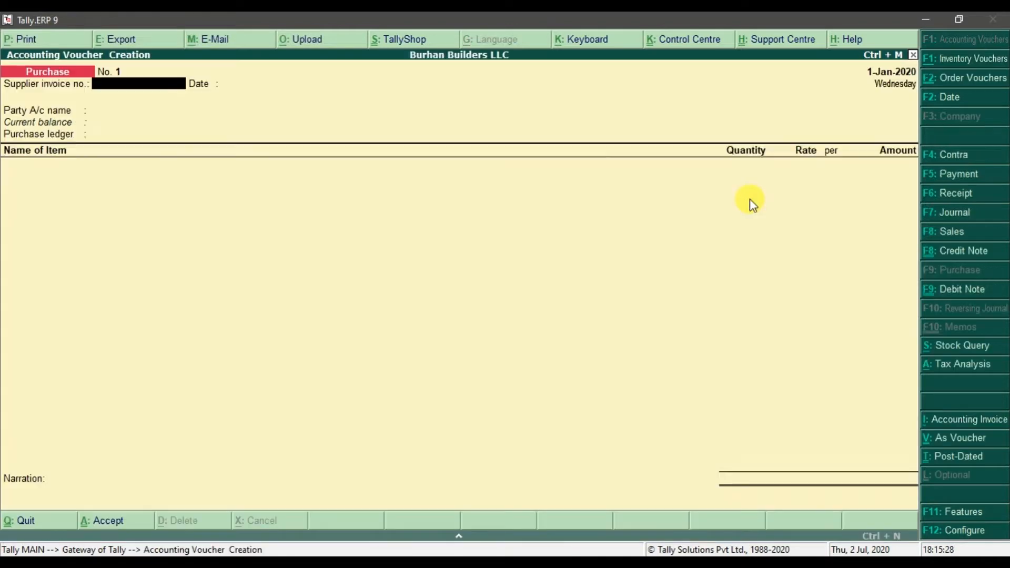
Start a purchase voucher with supplier invoice number 7788 and accept the invoice date 1-Jan-2020
click(940, 255)
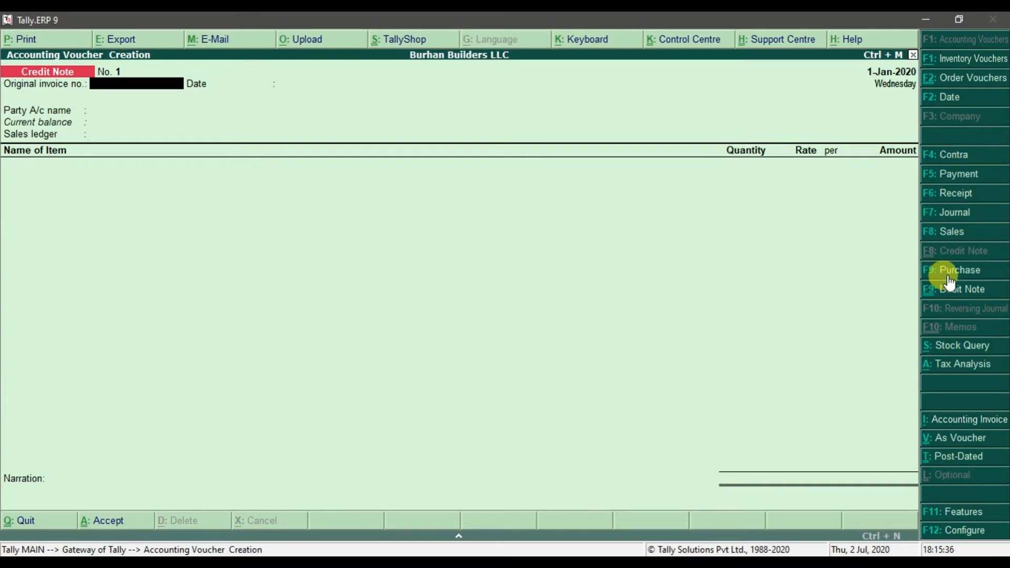
click(949, 271)
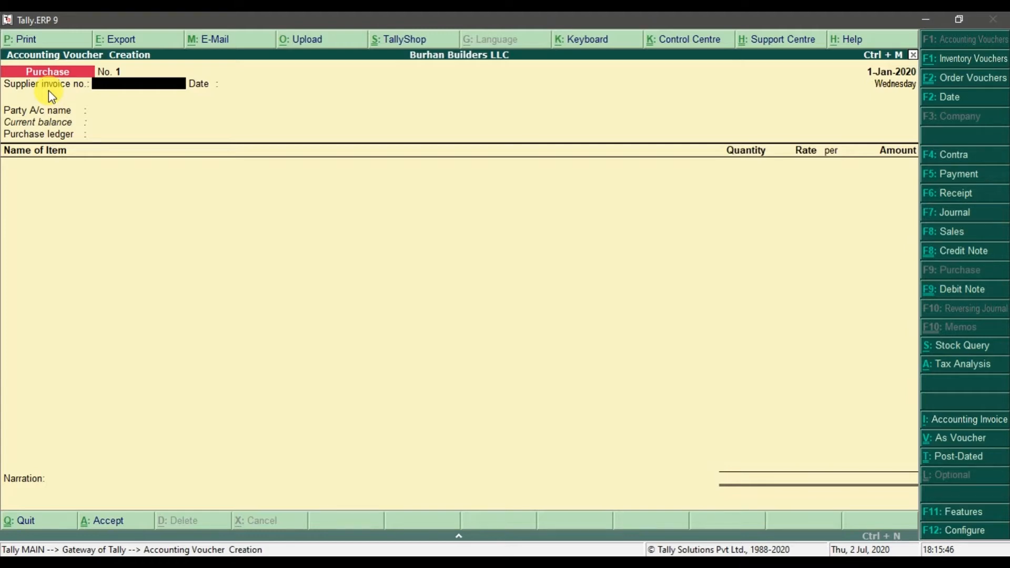
text(7788)
key(Return)
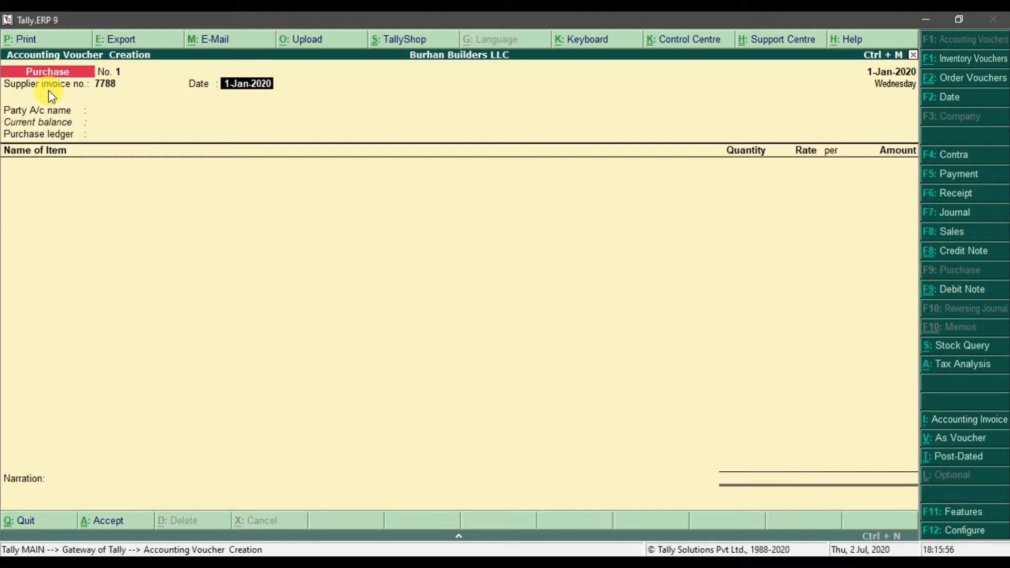
key(Return)
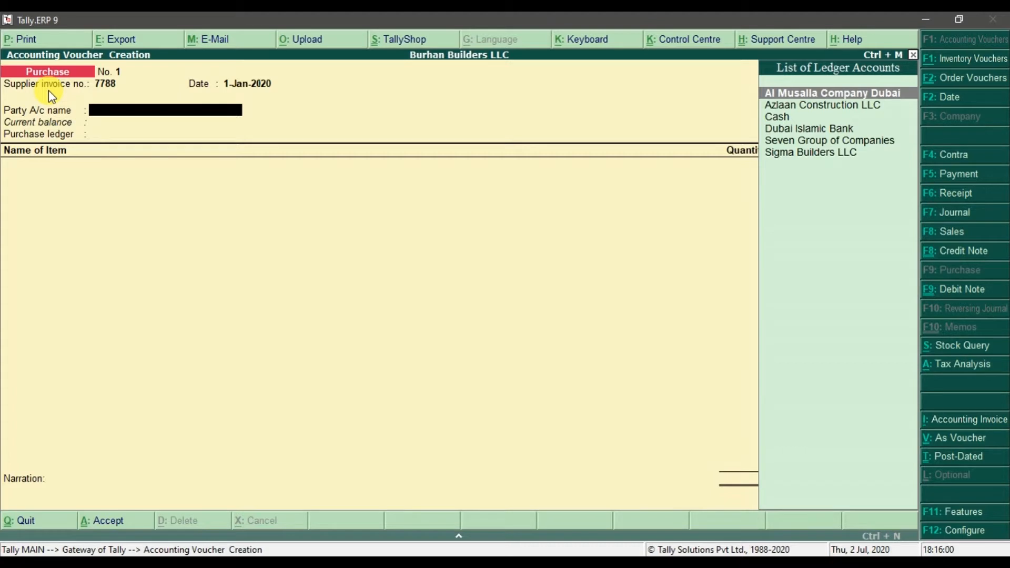
Choose Sigma Builders LLC as the party account of the purchase voucher
key(Down)
key(Down)
key(Down)
key(Down)
key(Down)
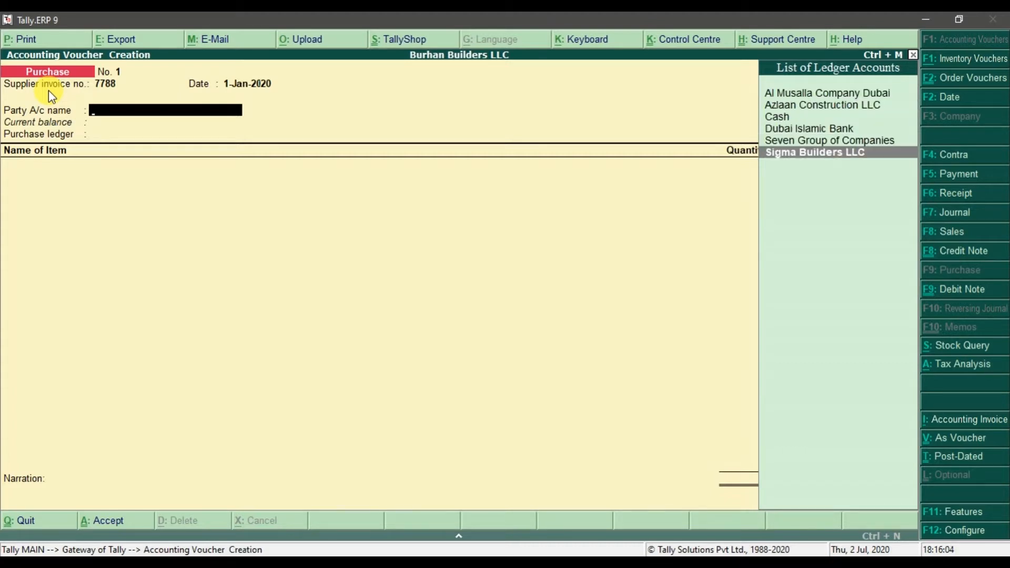
key(Return)
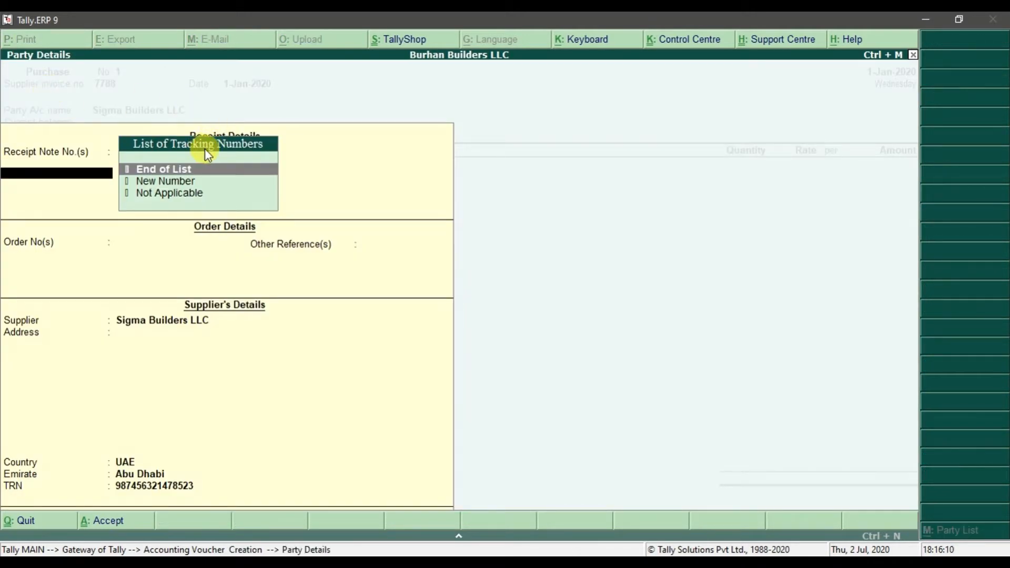
Link the existing order dated 1-Jan-2020 without a receipt note, accept the supplier details, and keep Purchases Account as the purchase ledger
key(Return)
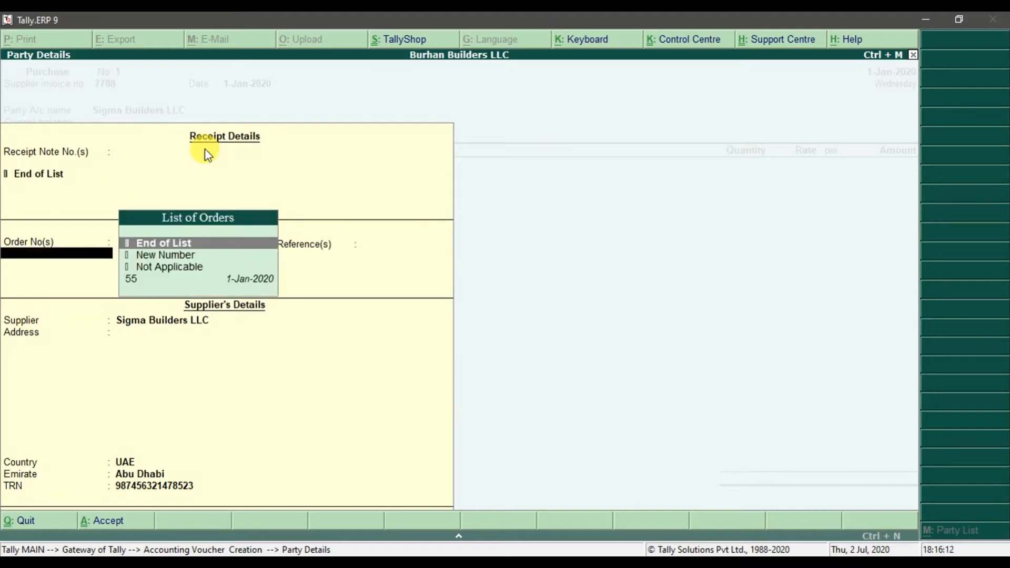
click(154, 280)
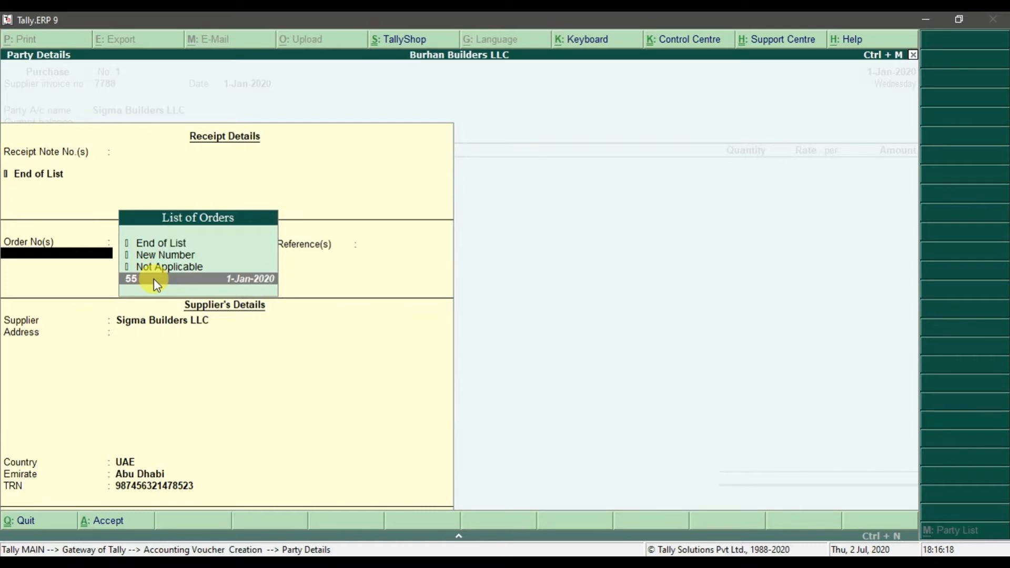
click(154, 279)
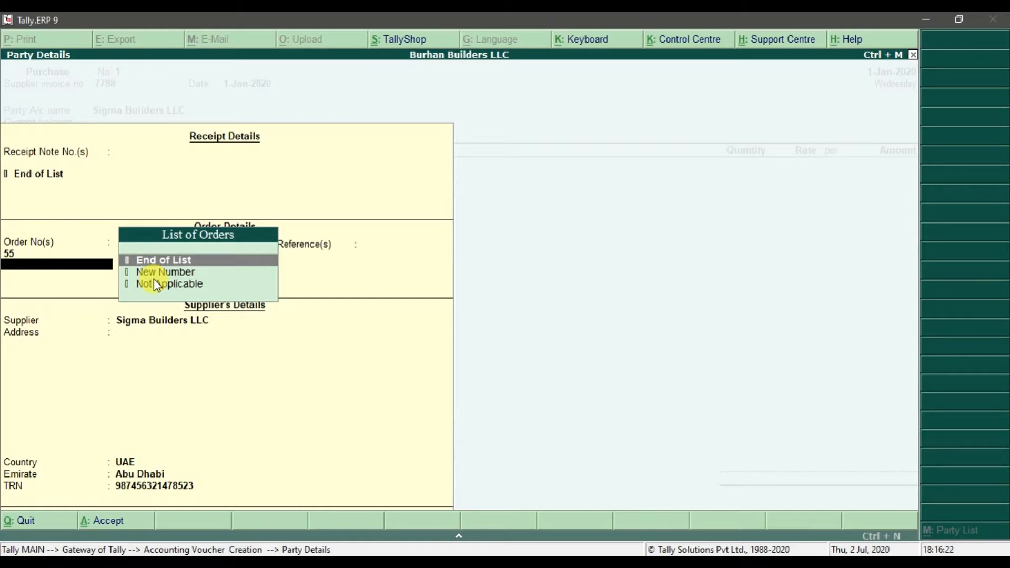
key(Return)
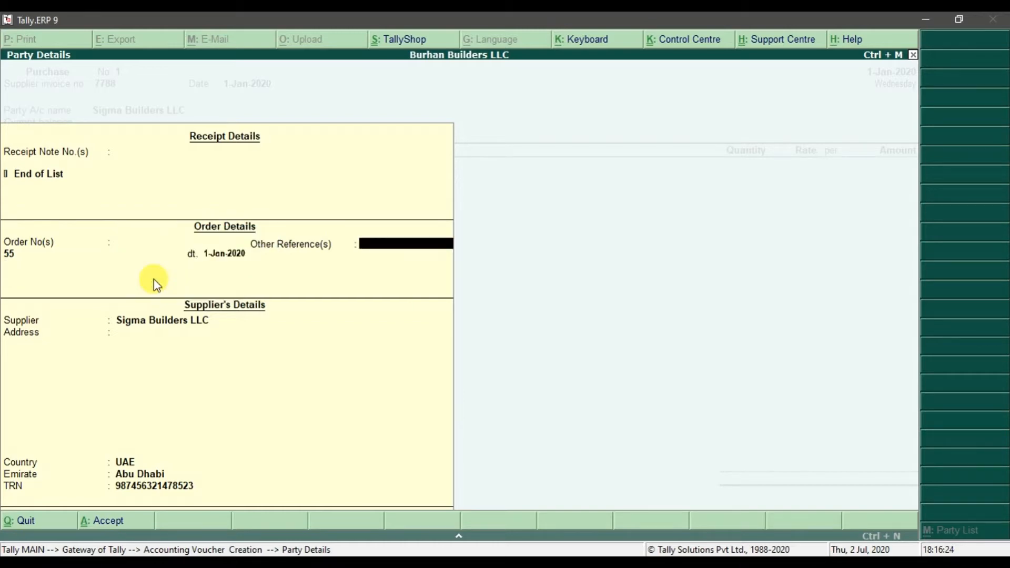
key(Return)
key(Return)
key(Return)
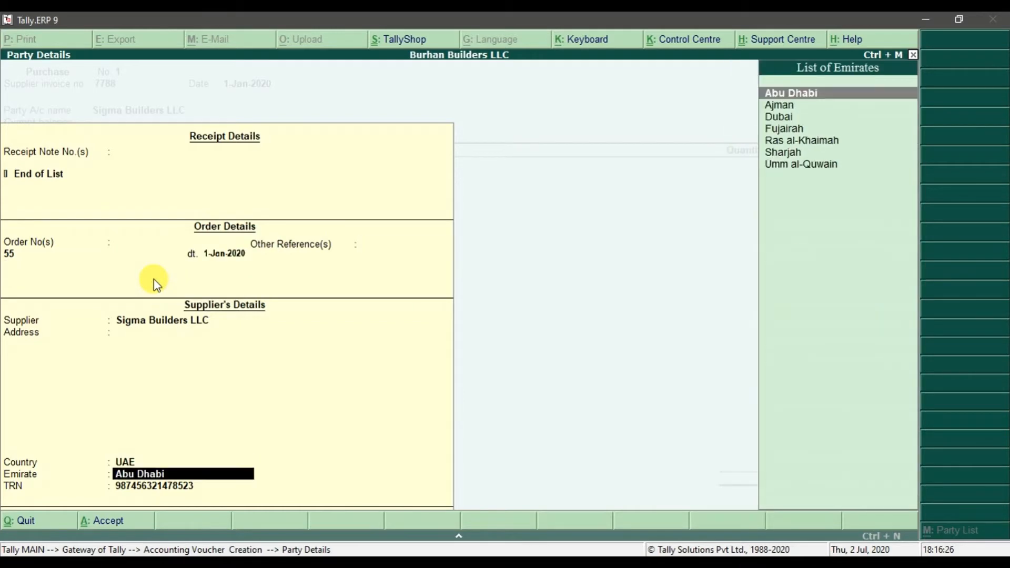
key(ctrl+a)
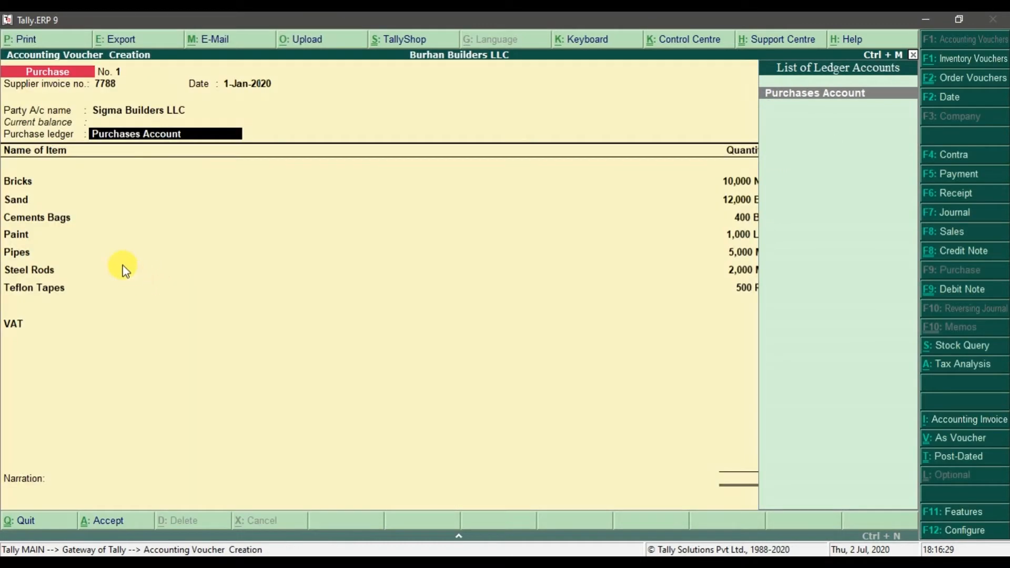
key(Return)
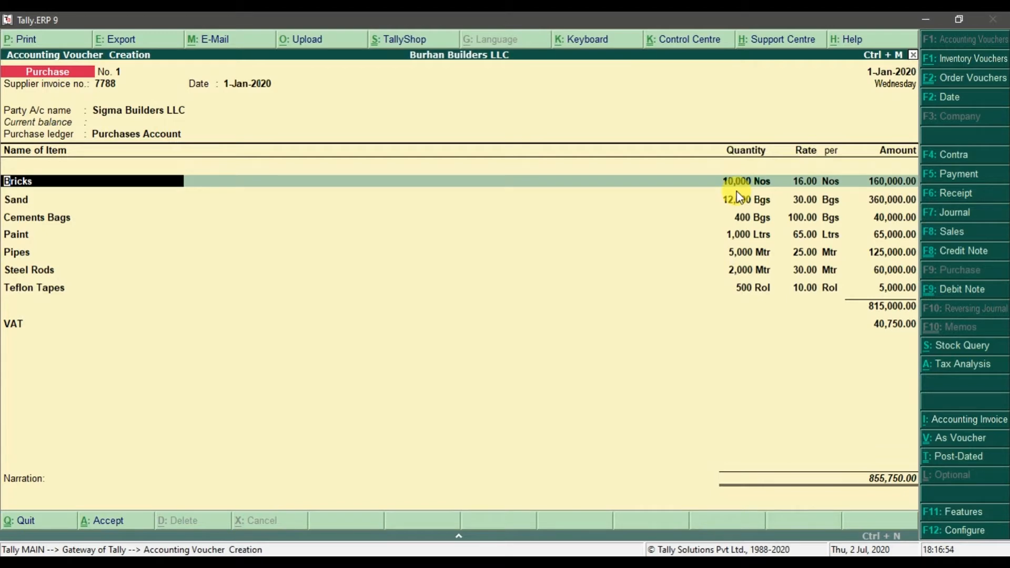
Confirm the Bricks allocation with tracking Not Applicable, the linked order, Dubai Warehouse, and 10,000 Nos at 16.00
key(Return)
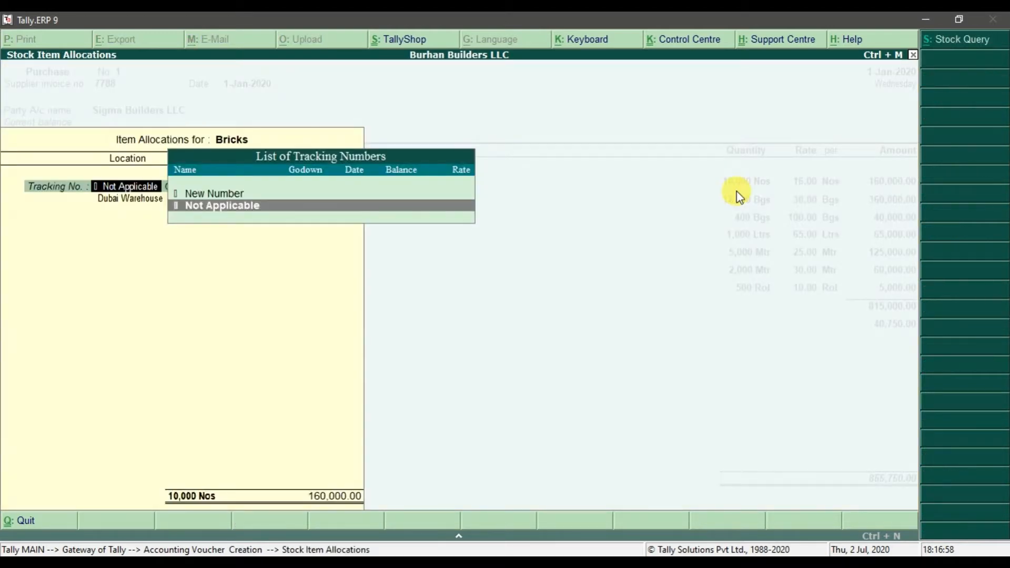
key(Return)
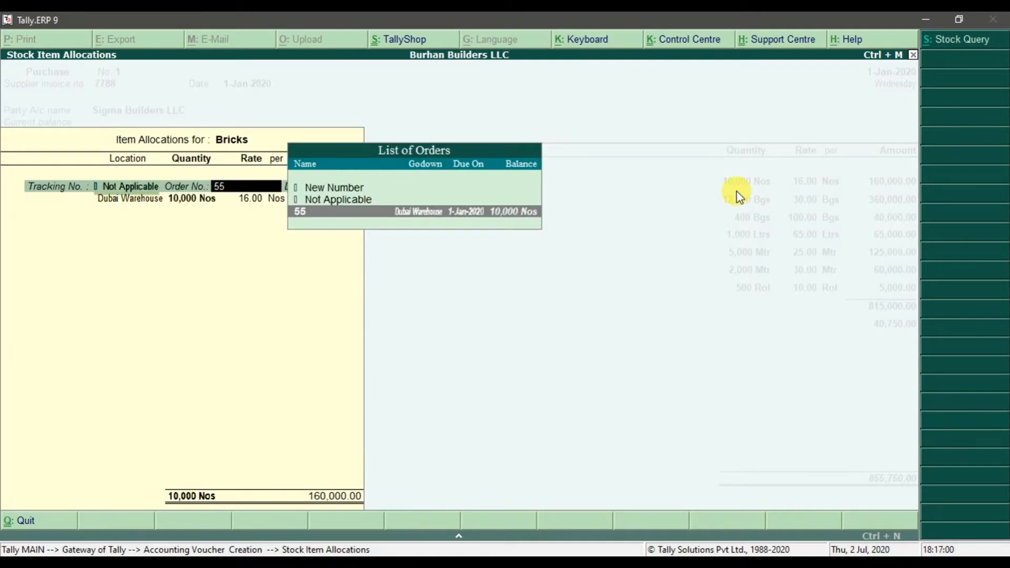
key(Return)
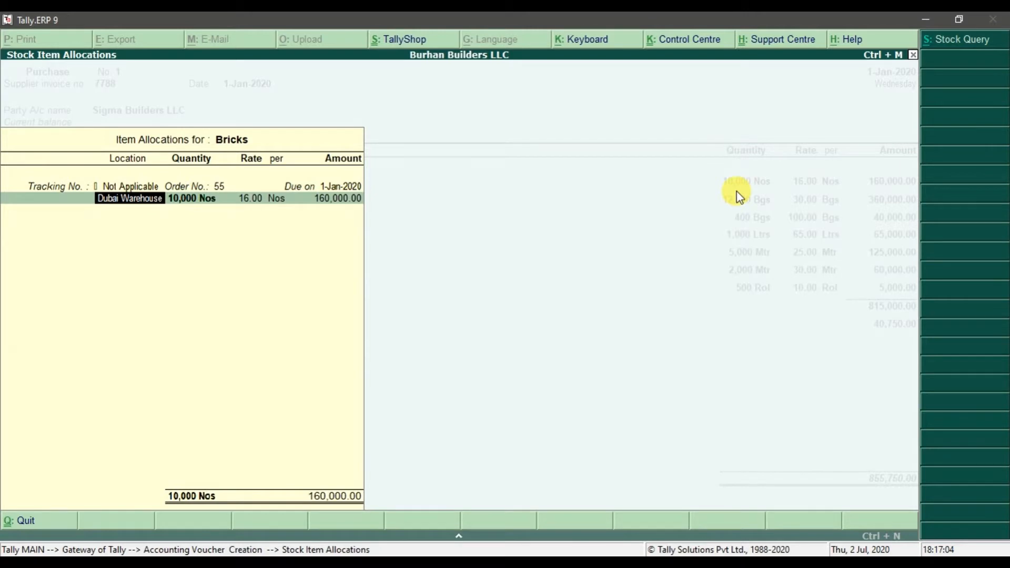
key(Return)
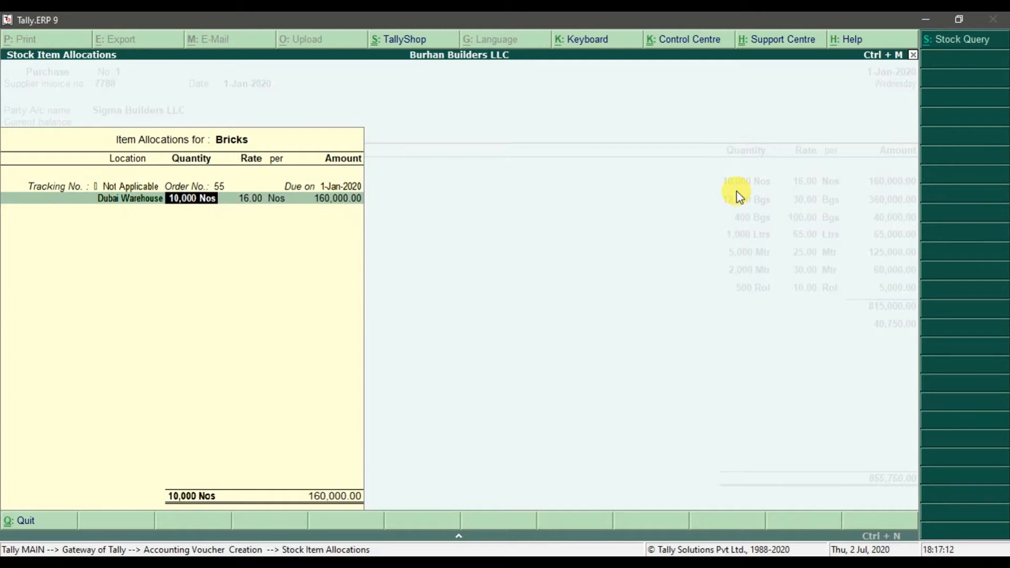
key(Return)
key(Return)
key(Return)
key(Return)
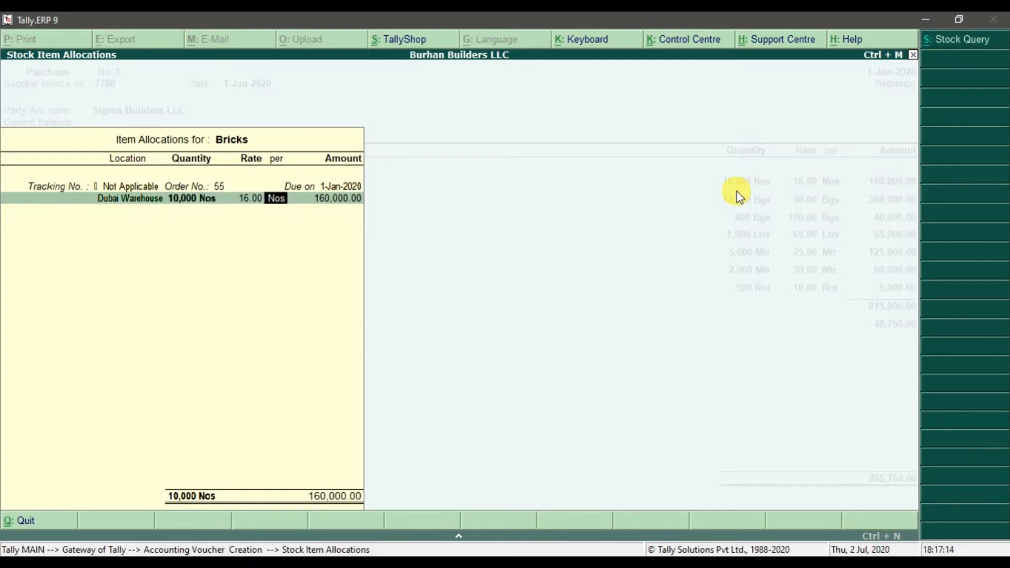
key(Return)
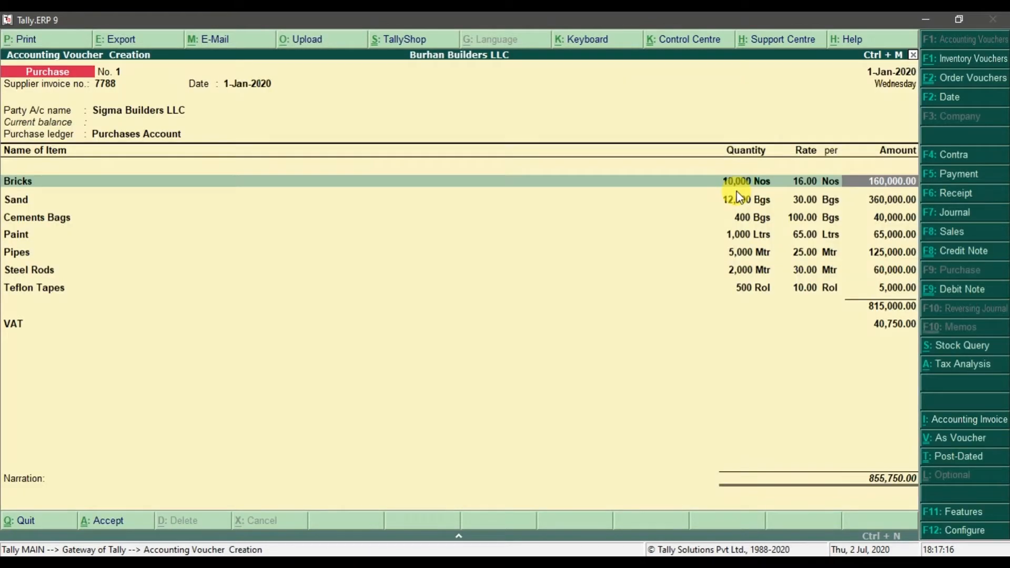
key(Return)
key(Return)
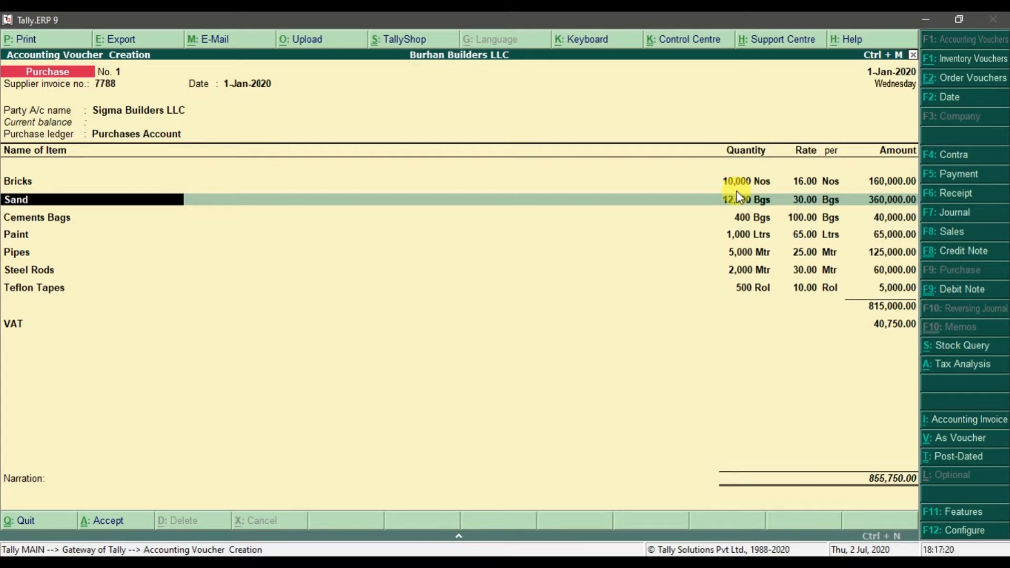
Replace the VAT line below the items with Freight Expense of 5000, accepting the default tax nature
key(Down)
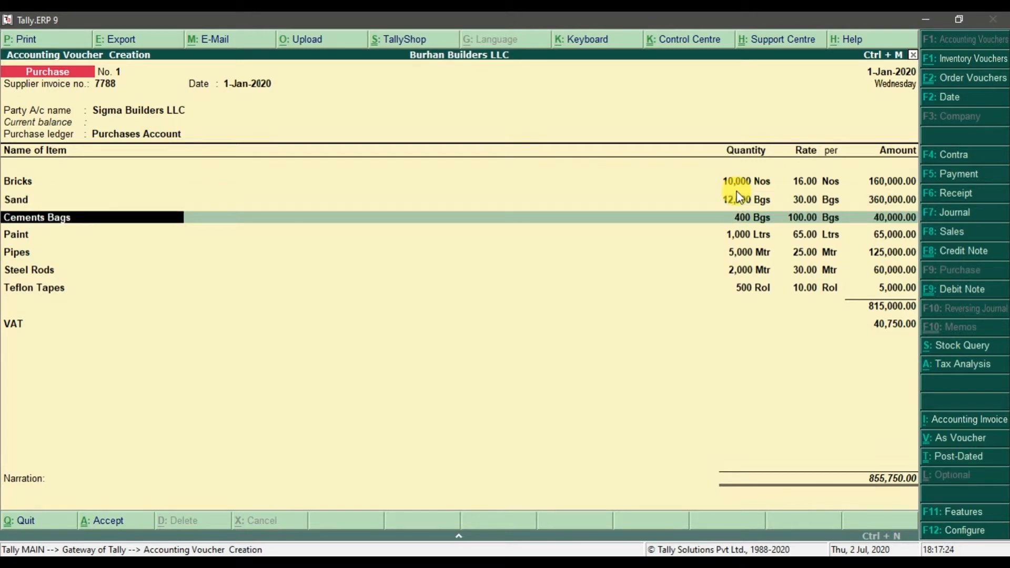
key(Down)
key(Down)
key(Down)
key(Down)
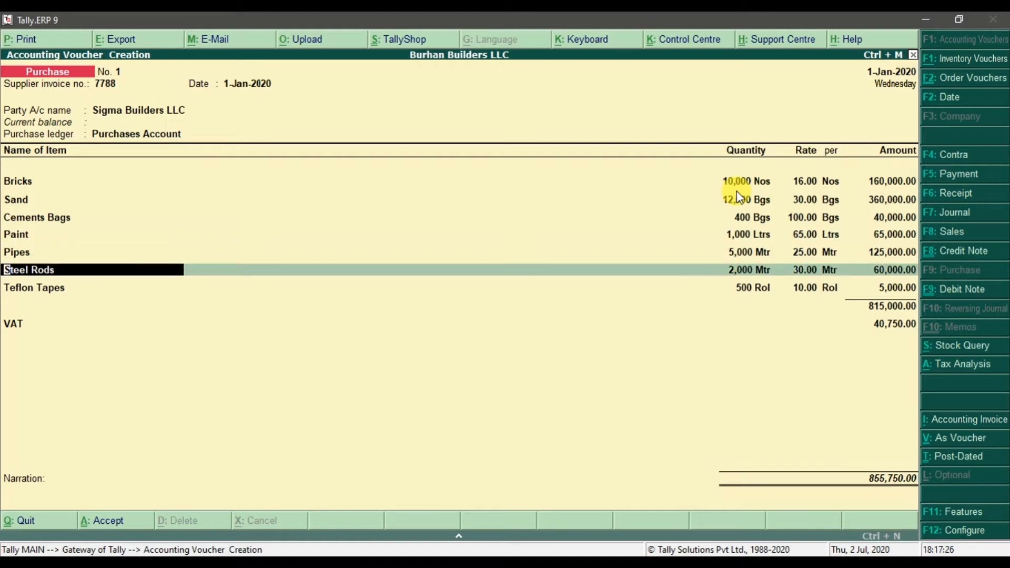
key(Down)
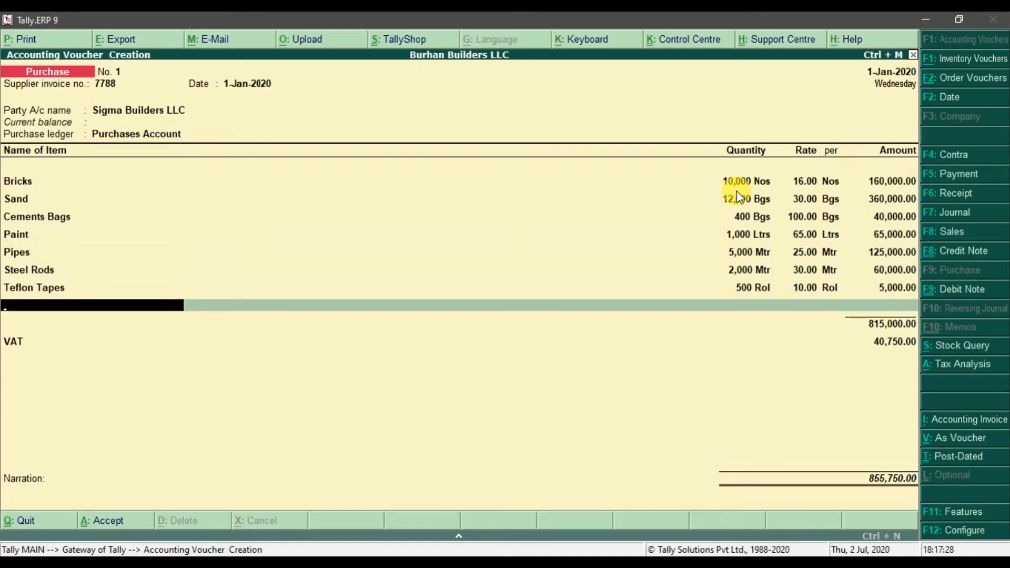
key(Down)
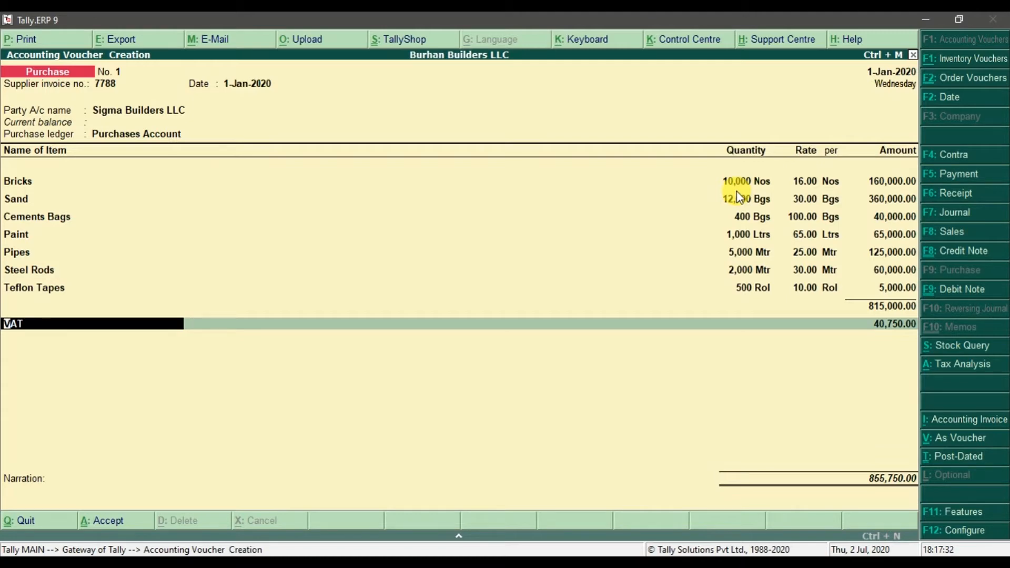
text(F)
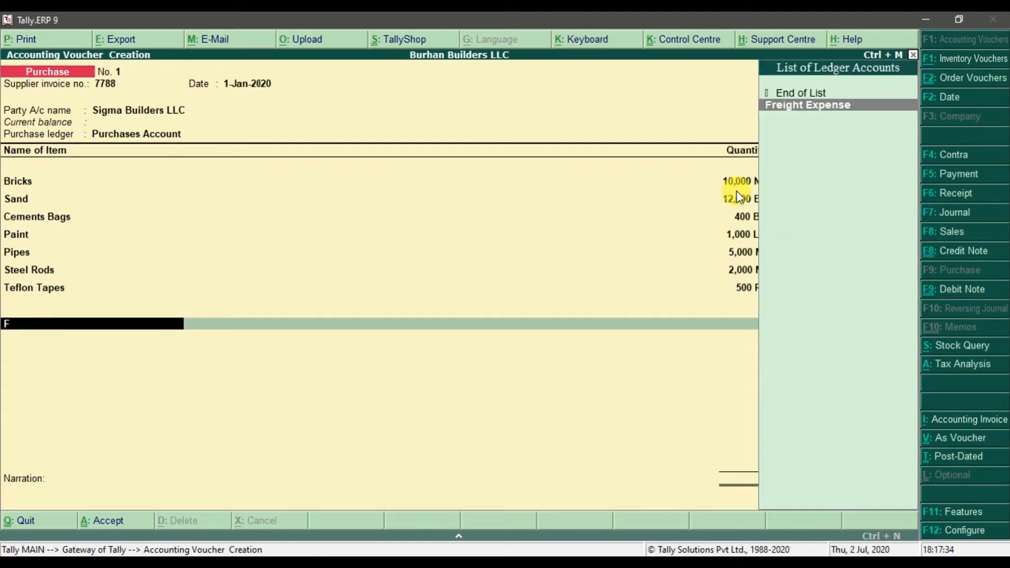
key(Return)
key(Return)
text(5000)
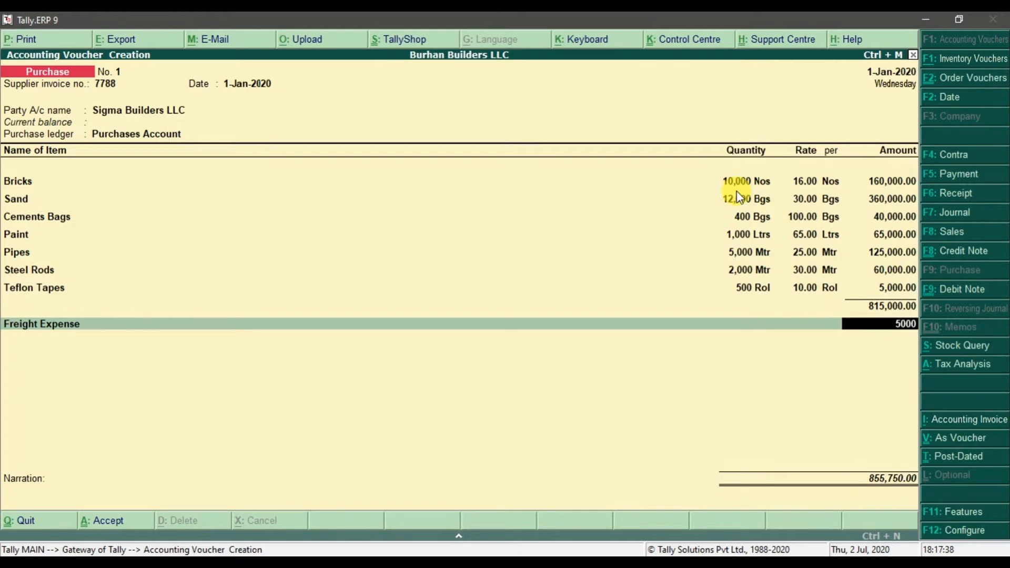
key(Return)
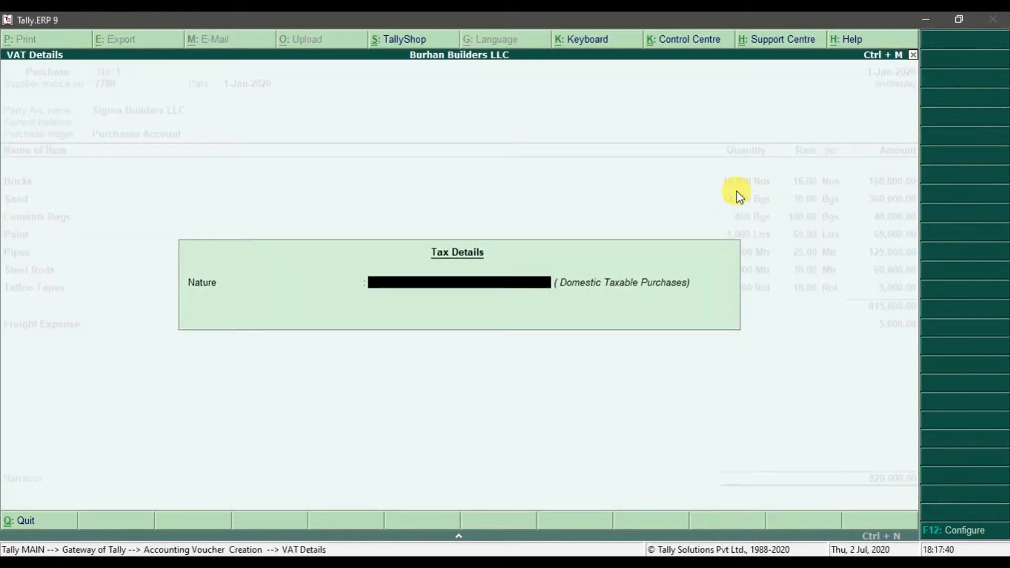
key(Return)
Add the VAT ledger below Freight Expense with its automatically calculated amount
text(Va)
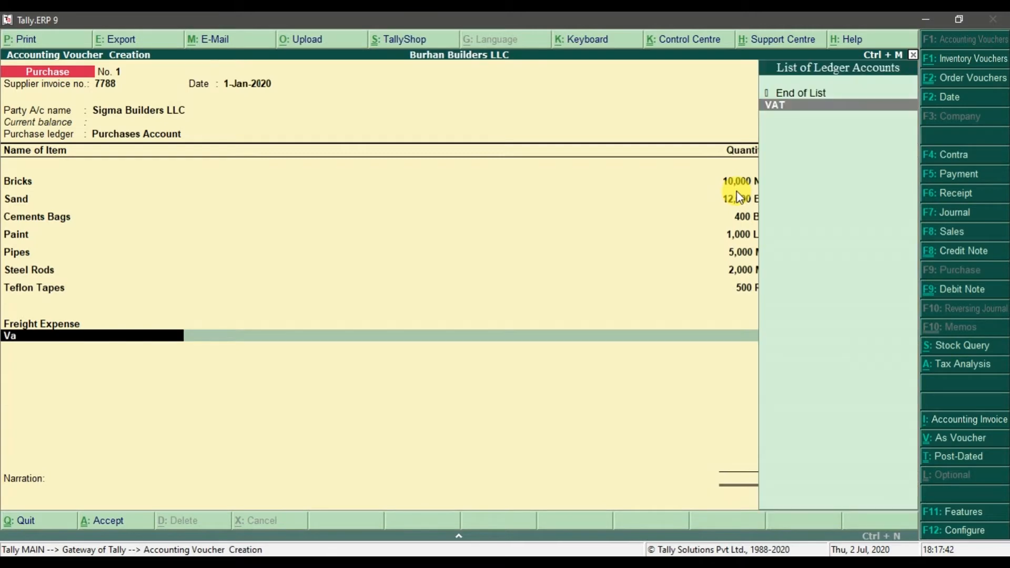
text(t)
key(Return)
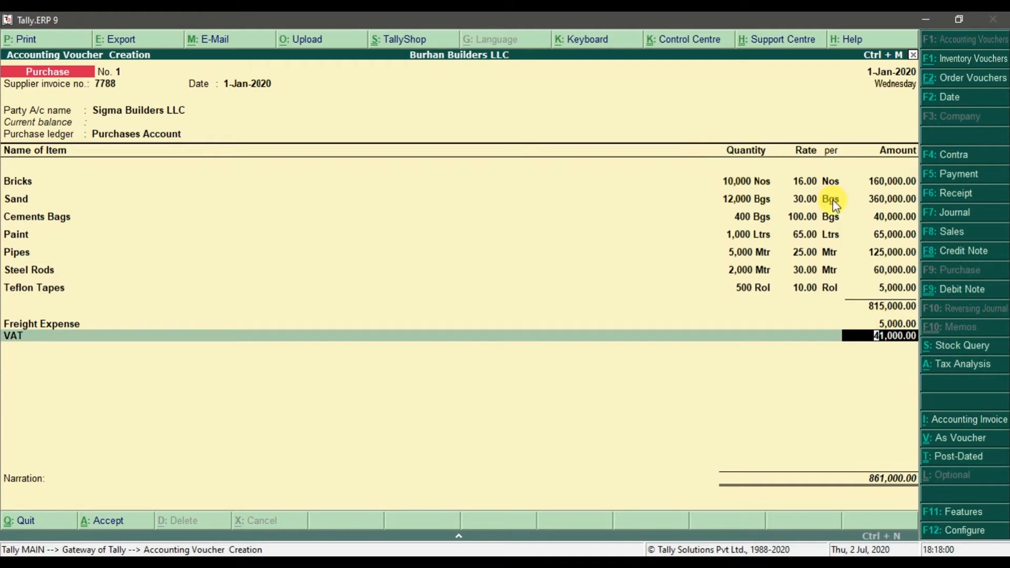
Examine the voucher's detailed tax analysis, including the Freight Expense and Bricks lines, and return to the voucher
click(952, 371)
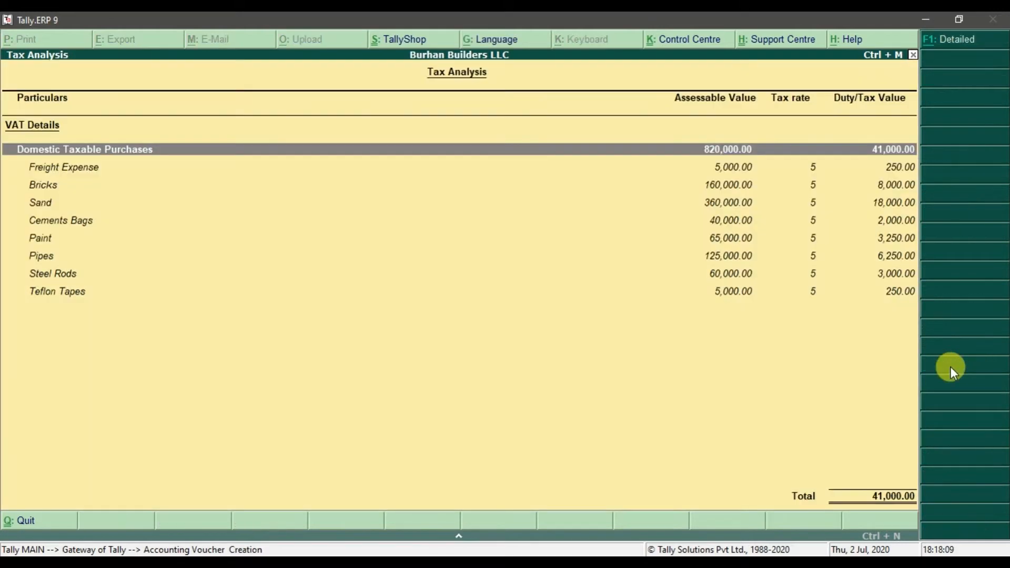
click(941, 44)
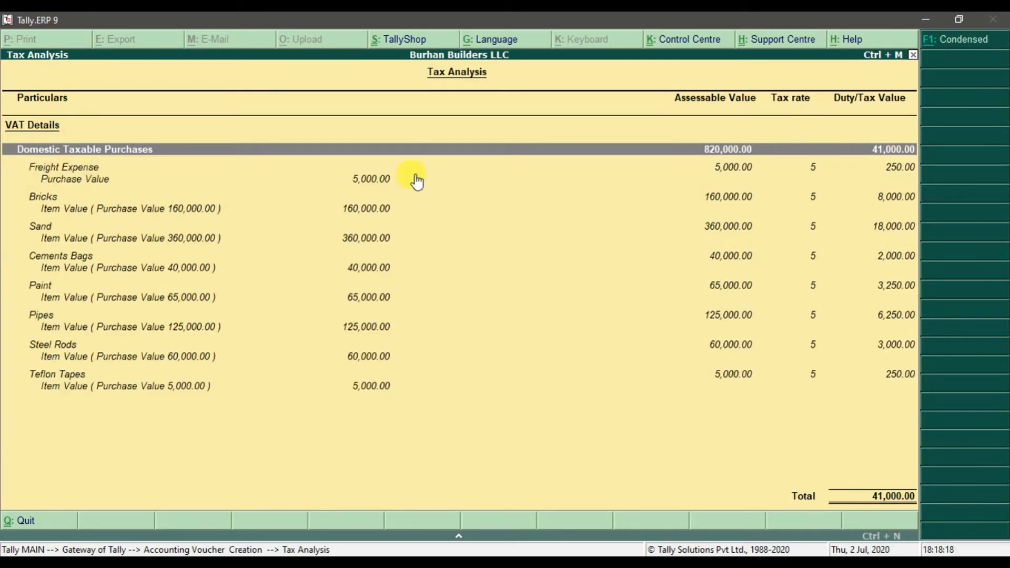
click(731, 178)
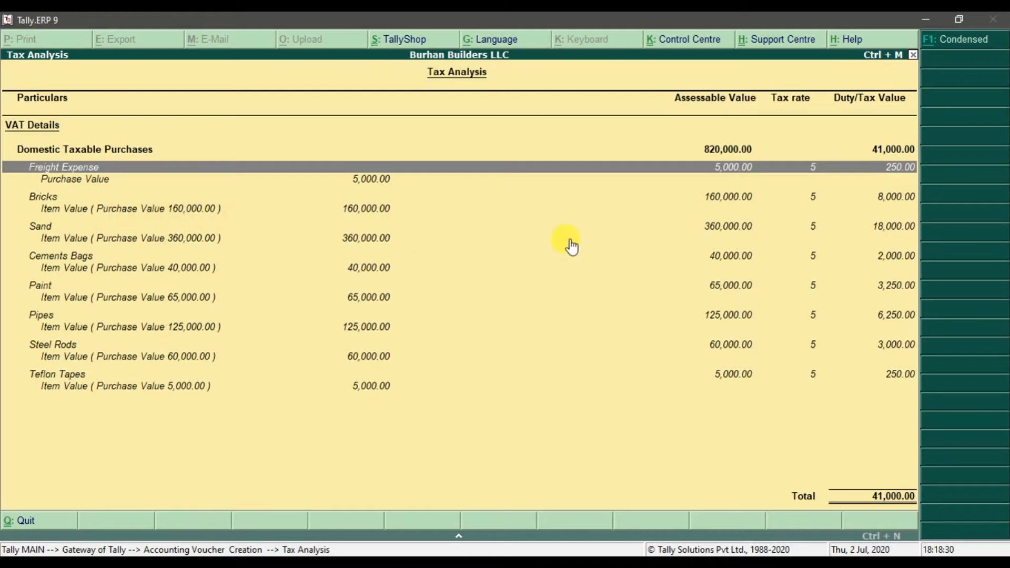
click(146, 209)
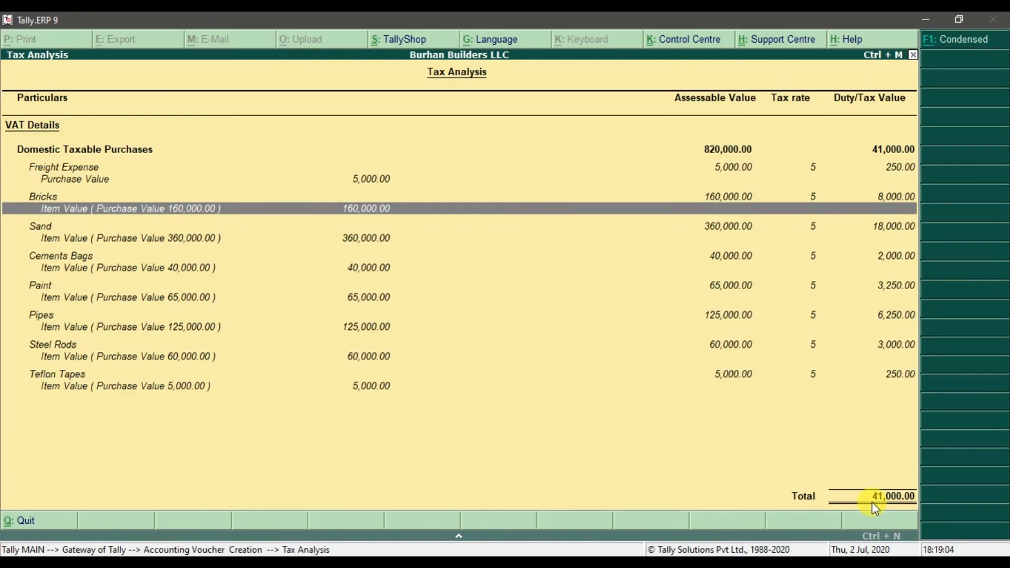
key(Escape)
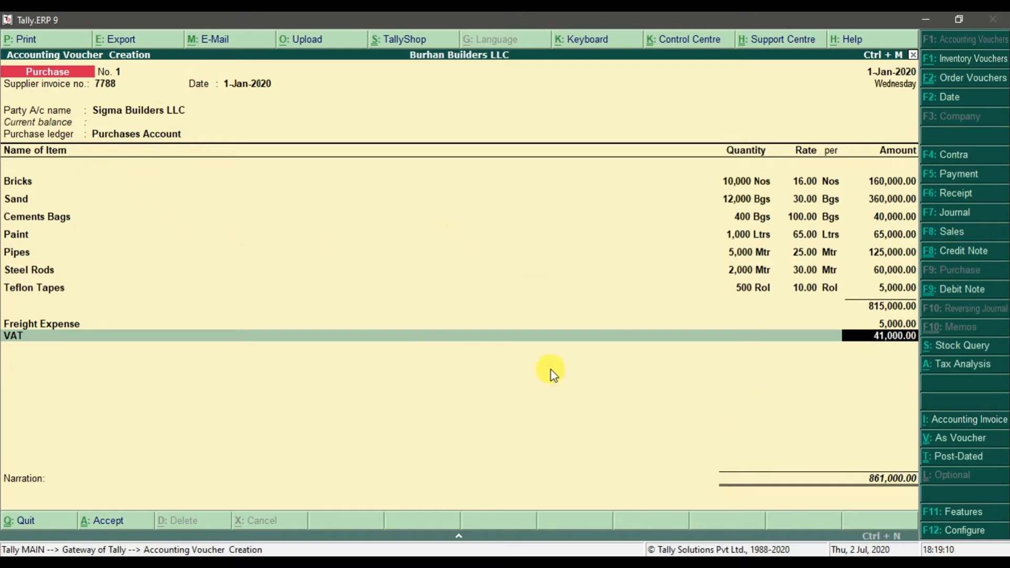
Display the purchase in voucher mode to see its debit and credit entries
click(956, 445)
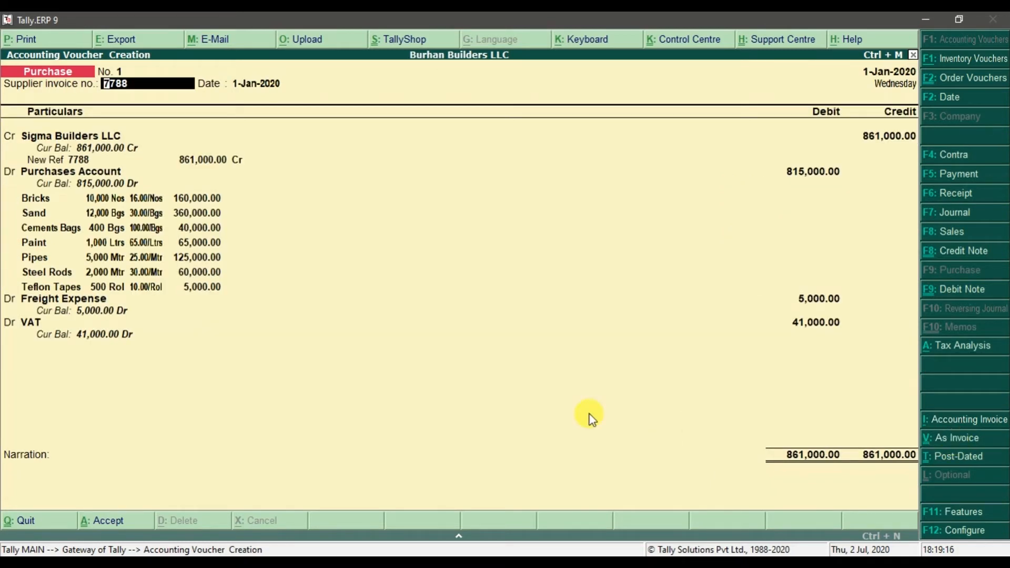
Accept the existing supplier invoice number, date, Sigma Builders LLC supplier details and new bill reference in the purchase voucher
key(Return)
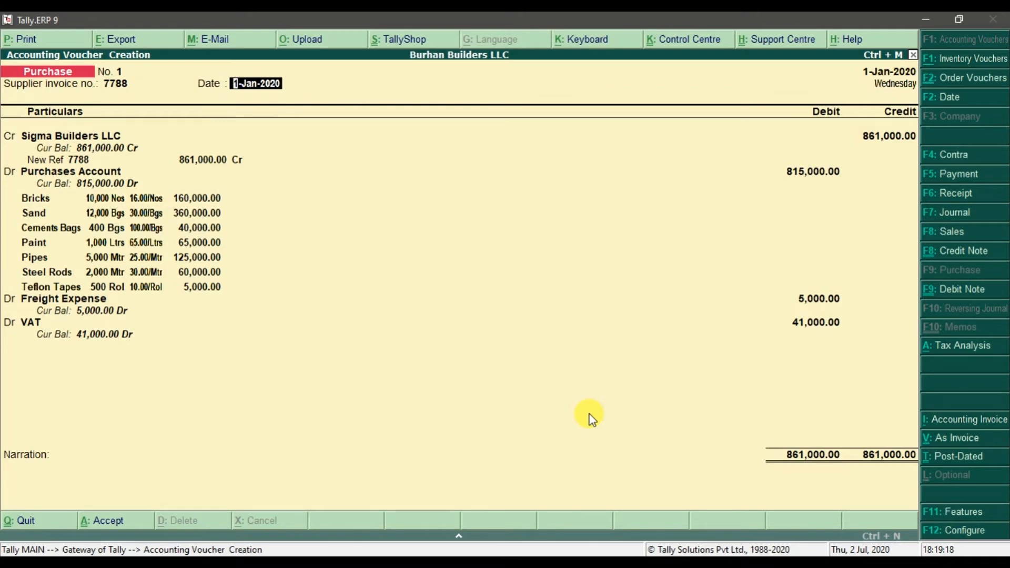
key(Return)
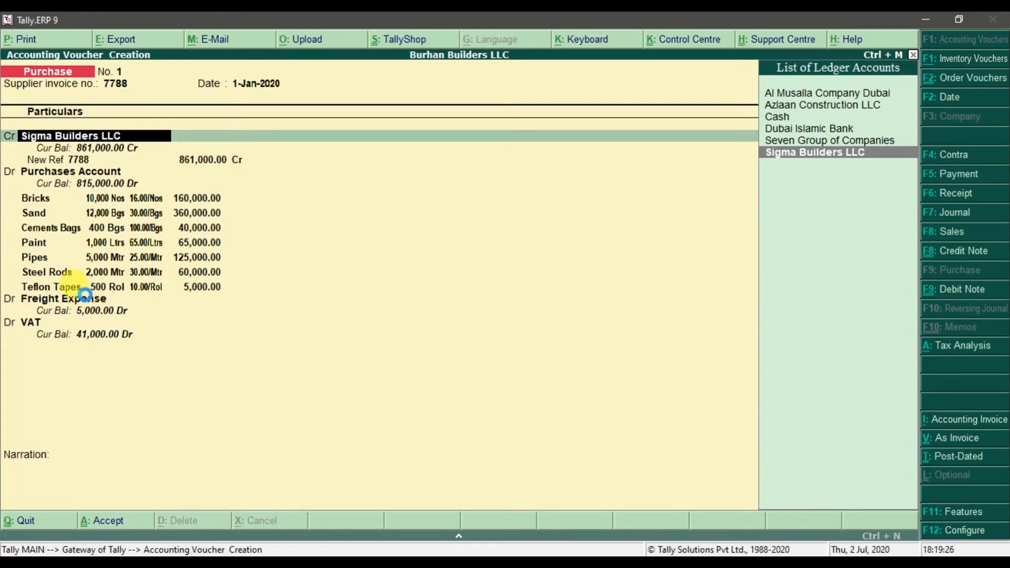
key(Return)
key(Return)
key(Return)
key(Return)
key(Return)
key(Return)
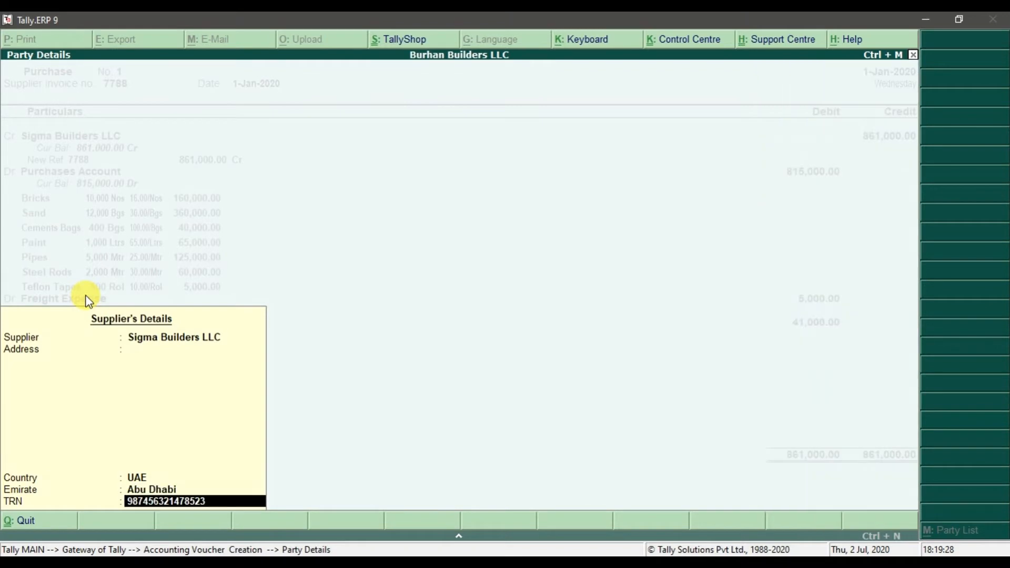
key(Return)
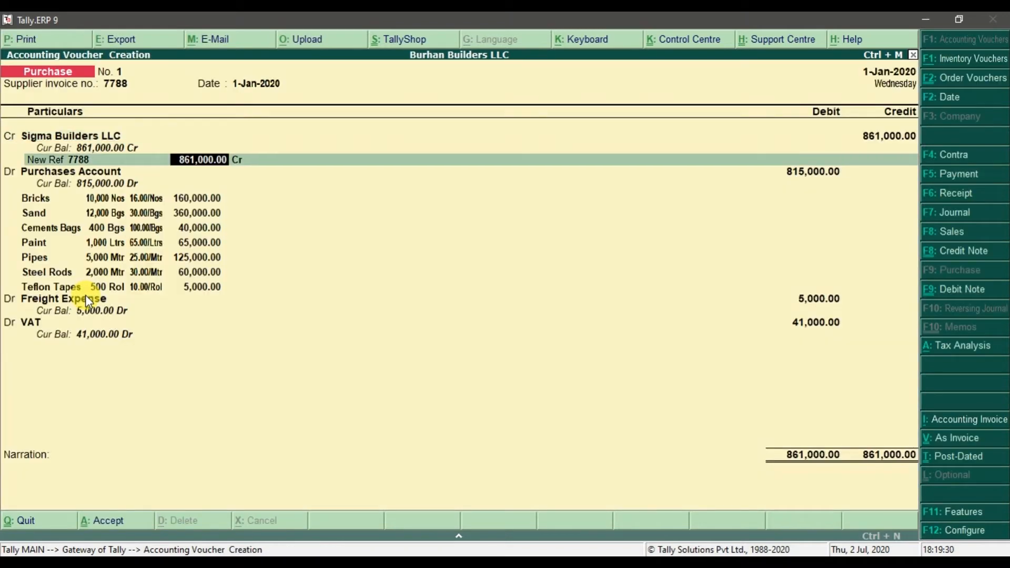
key(Return)
key(Return)
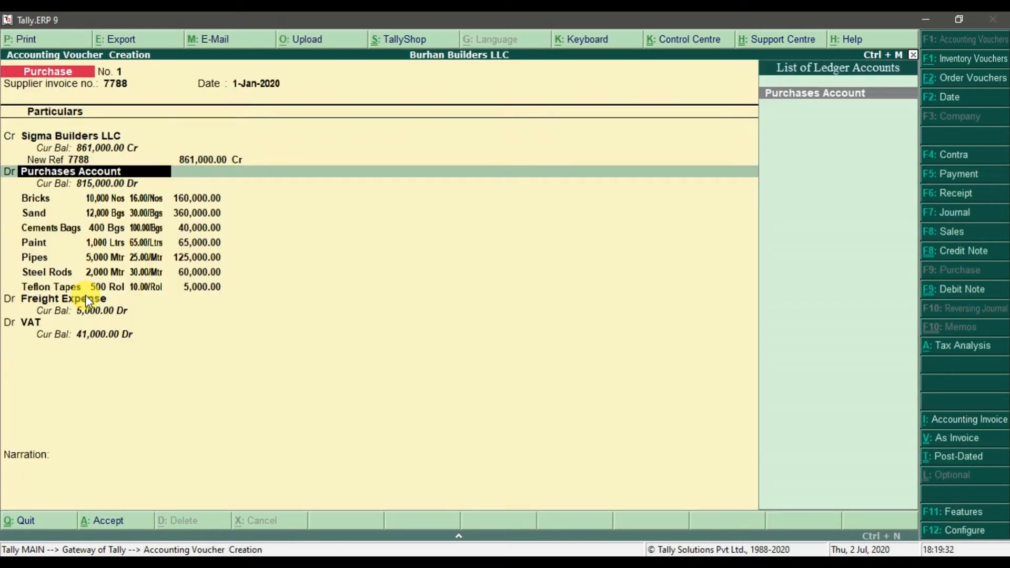
Keep the Purchases Account ledger and its stock item lines from Bricks through Teflon Tapes as entered
key(Return)
key(Down)
key(Down)
key(Down)
key(Down)
key(Down)
key(Down)
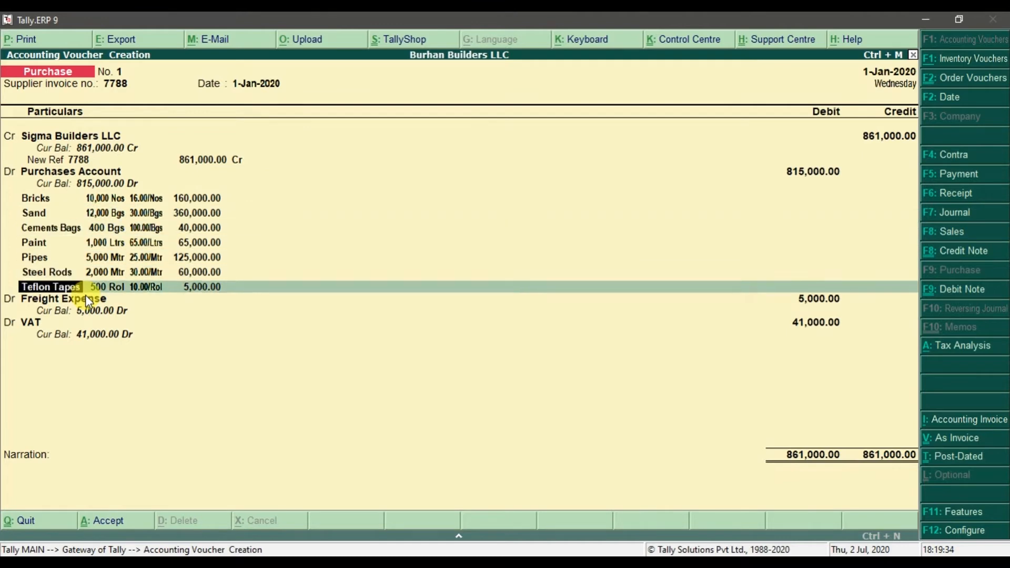
key(Down)
key(Return)
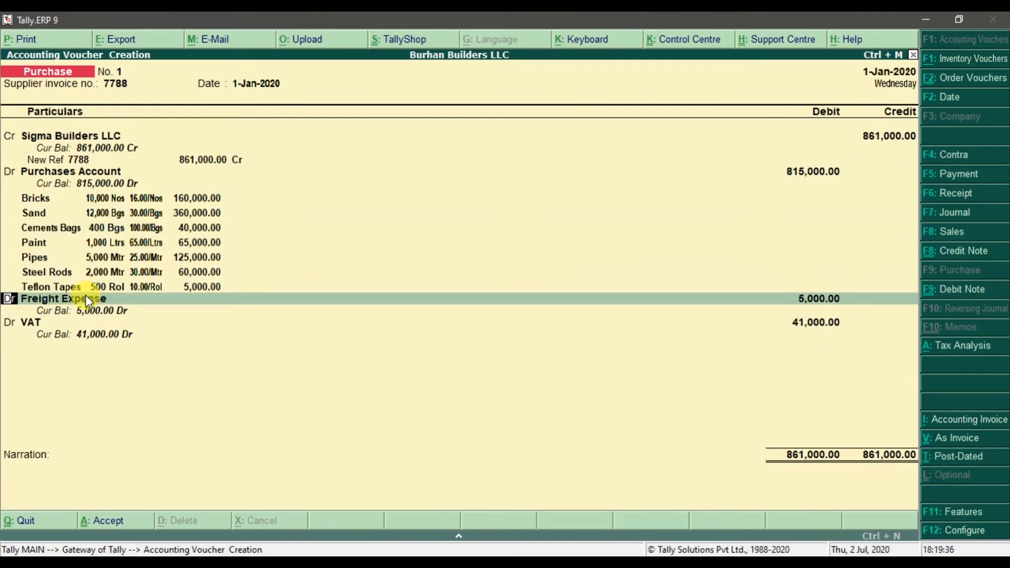
Allocate the 5,000 Freight Expense to the Dubai Mall cost centre under Dubai Projects and accept the Undefined tax nature
key(Return)
key(Return)
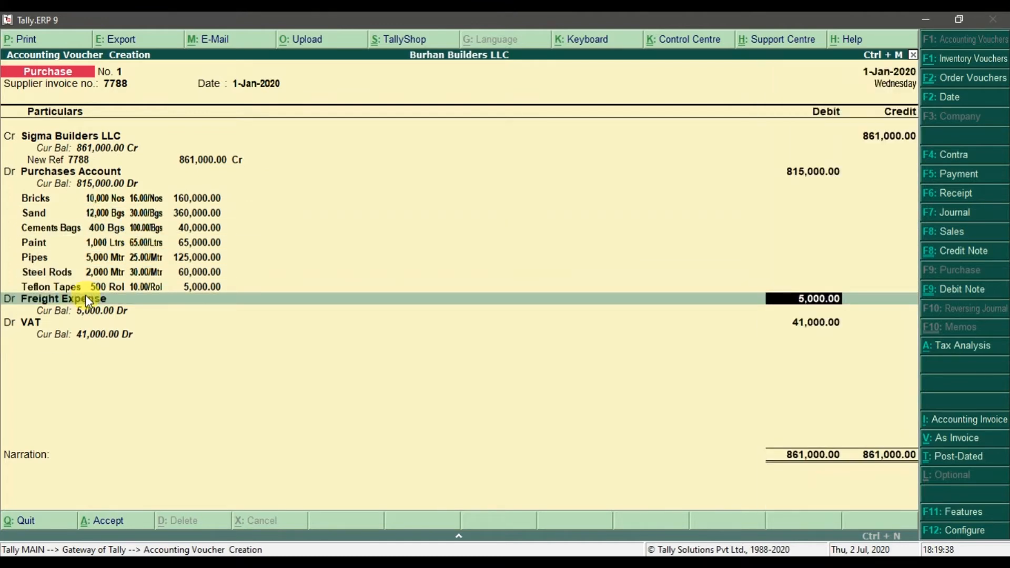
key(Return)
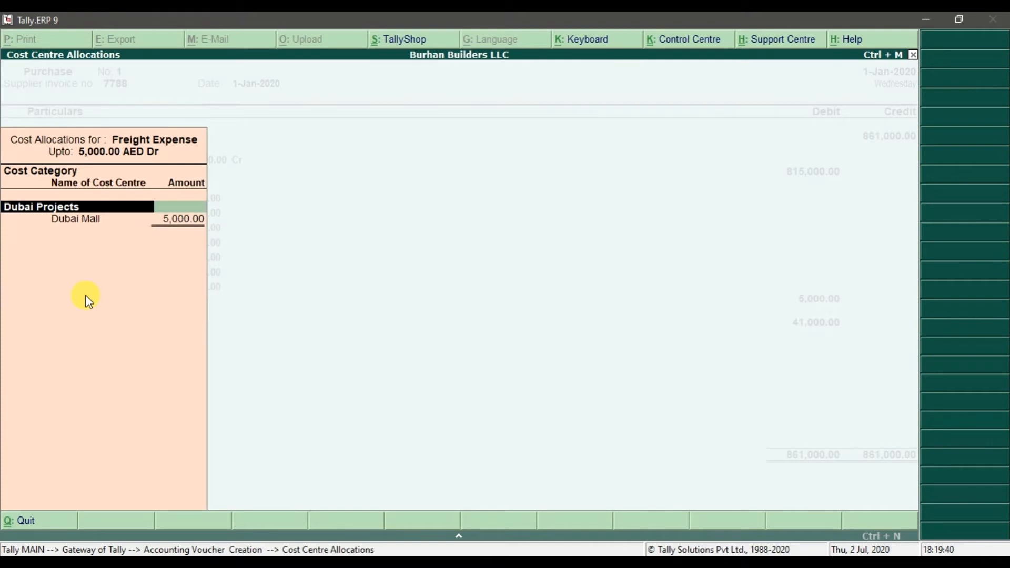
key(Return)
key(Return)
key(Return)
key(Return)
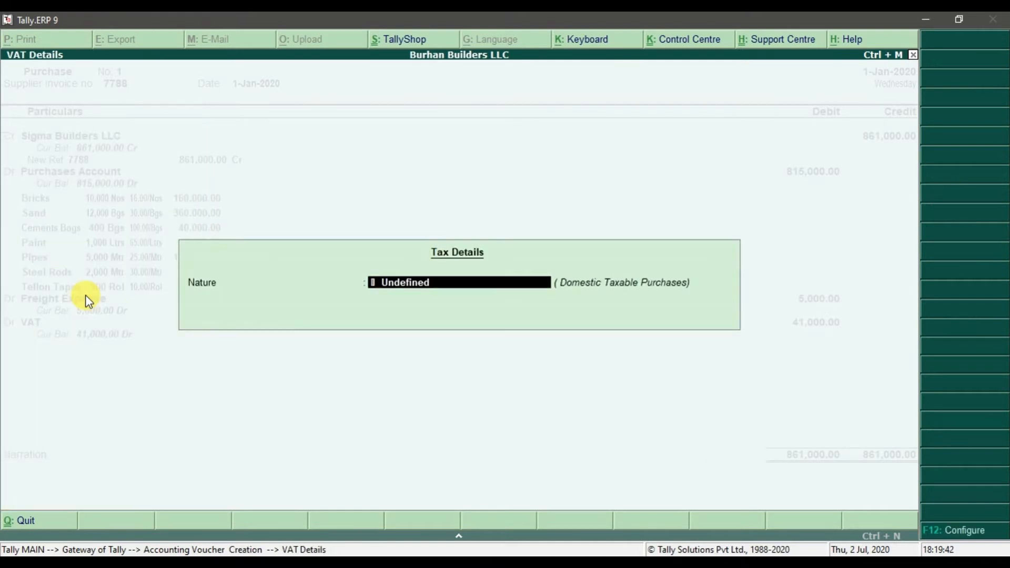
key(Return)
Allocate the 41,000 VAT amount to the Dubai Mall cost centre under Dubai Projects
key(Return)
key(Return)
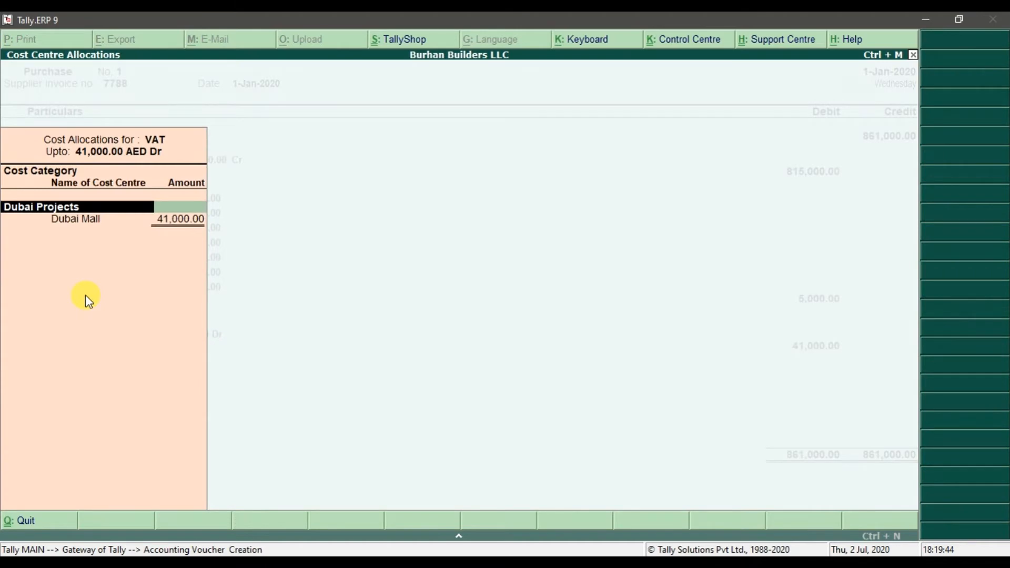
key(Return)
key(Return)
key(Return)
key(Return)
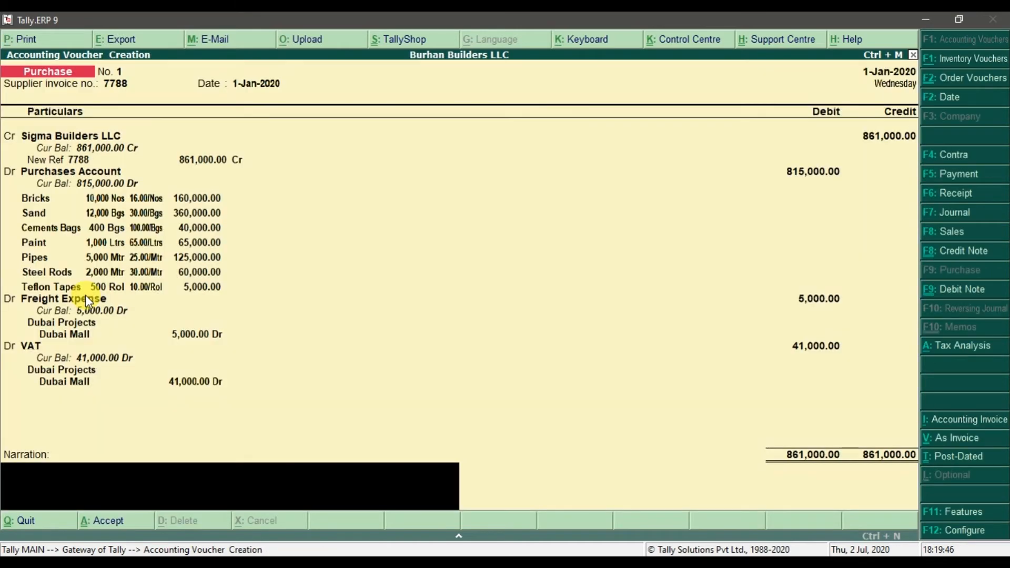
Enter the narration "Purchase Invoice Recevied from Sigma Builder LLC" and save the purchase voucher
text(Purchase Invoice Recevie)
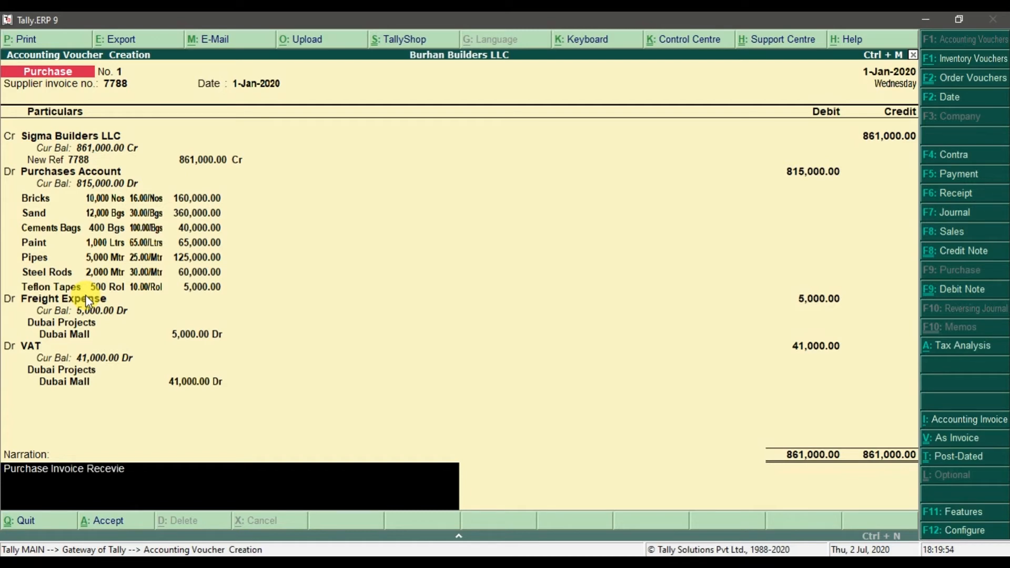
text(d from Sigma Bu)
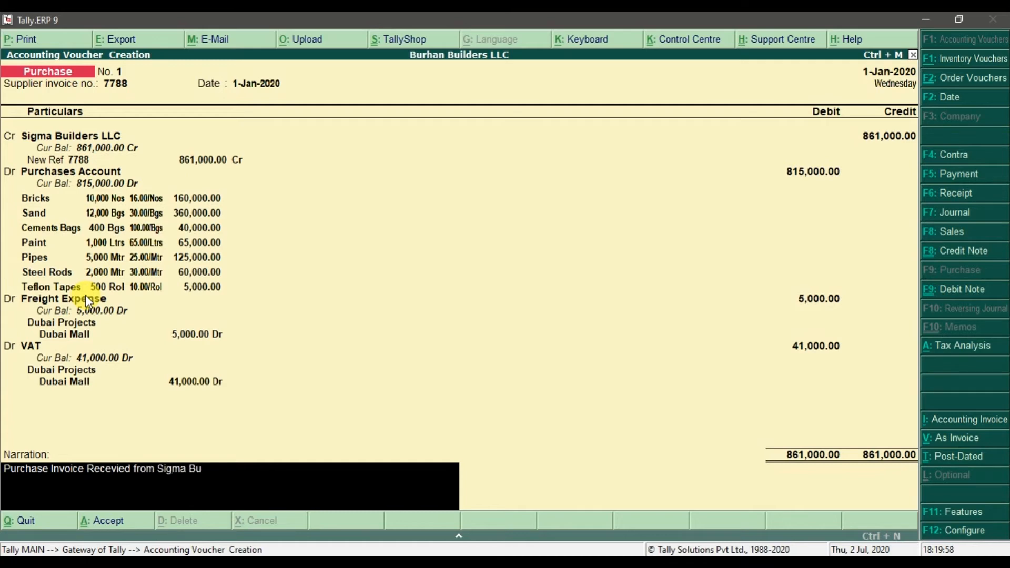
text(ilder LLC)
key(Return)
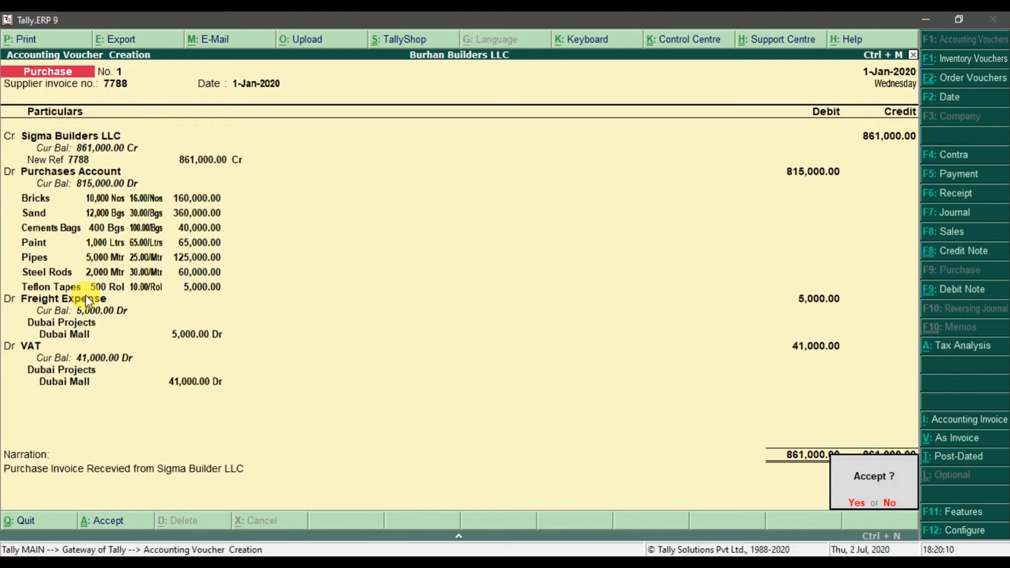
key(Return)
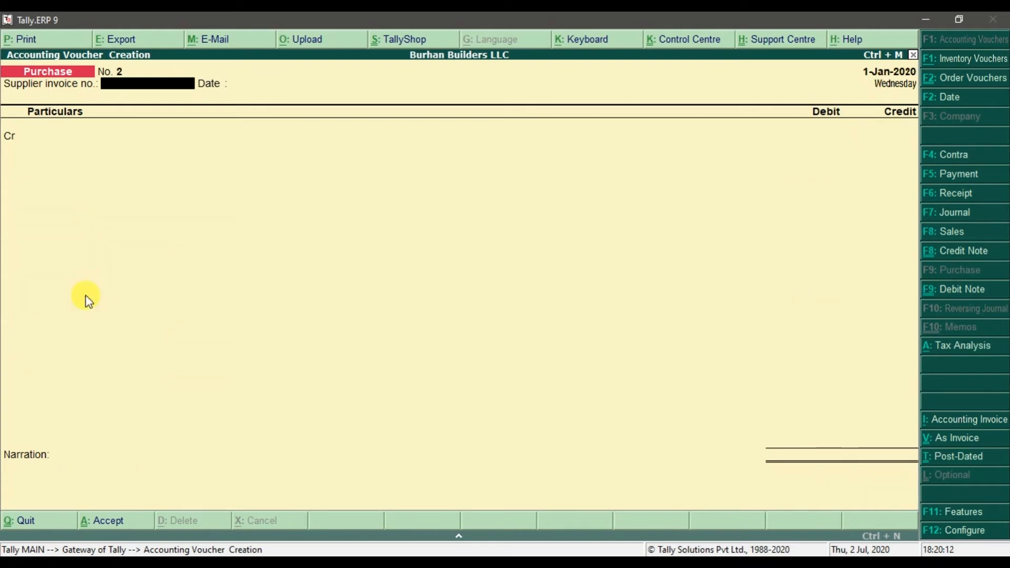
Leave voucher entry and display the Job Work Analysis statement for the Dubai Mall project
key(Escape)
key(Return)
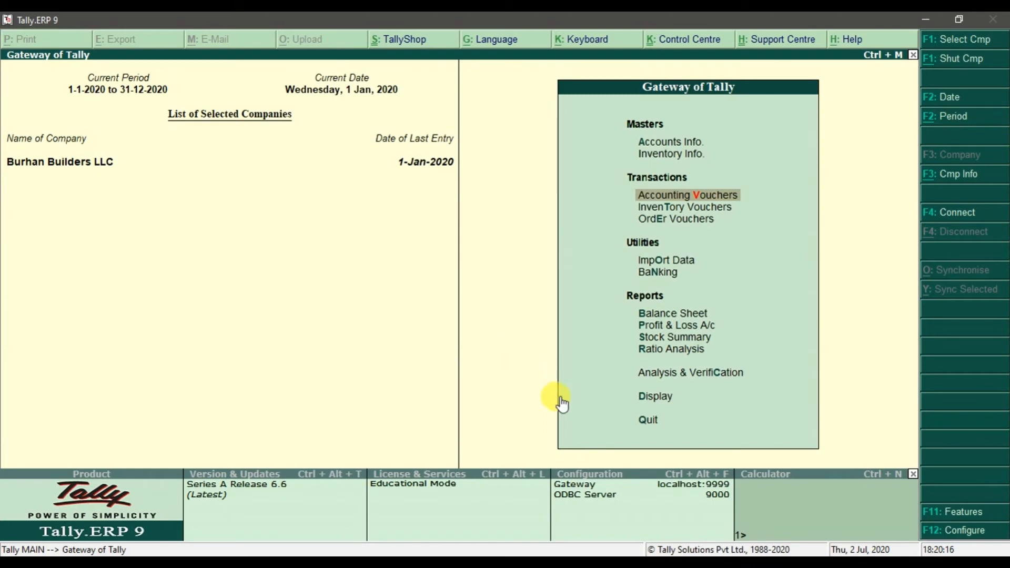
click(661, 401)
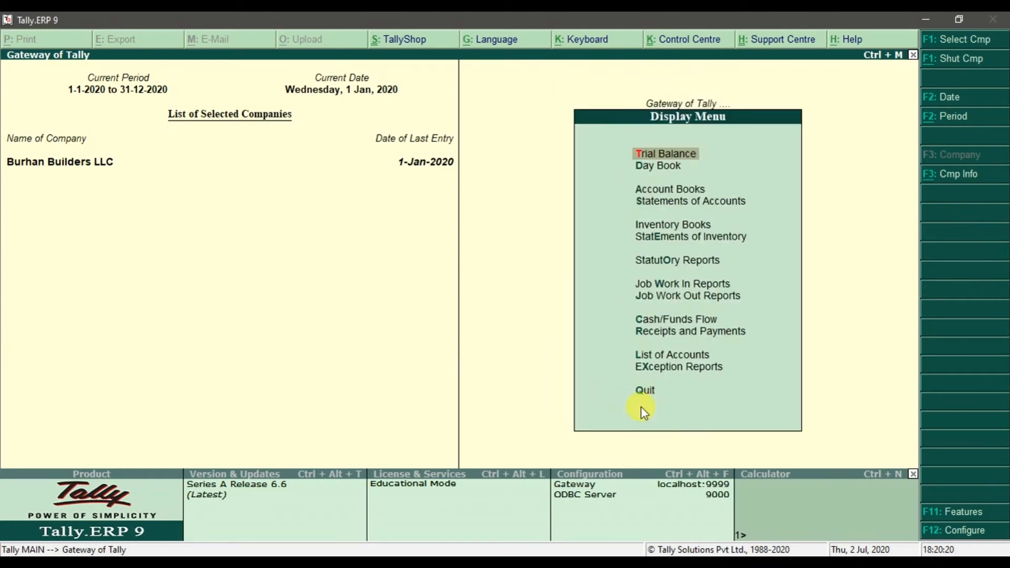
click(721, 240)
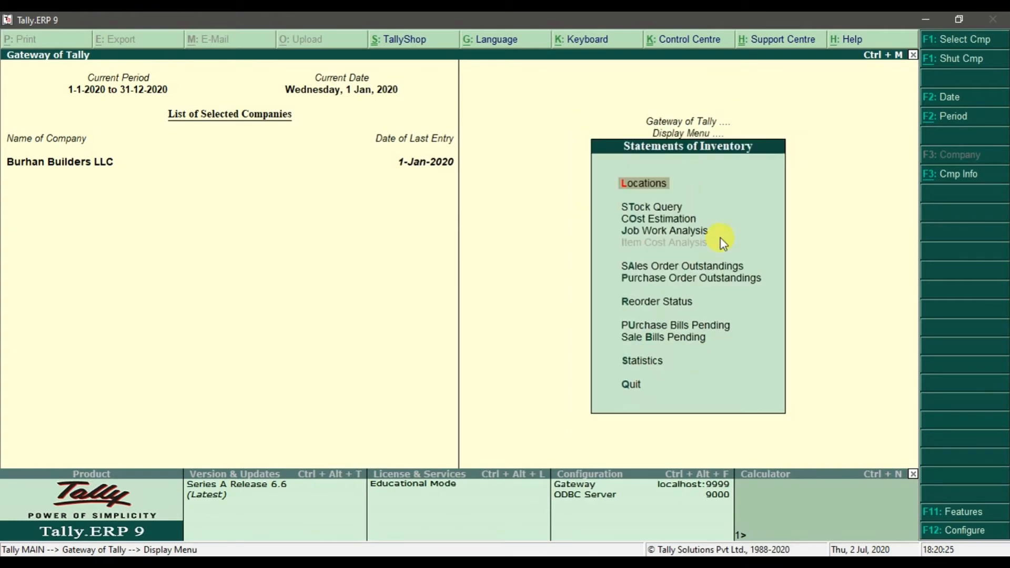
click(695, 237)
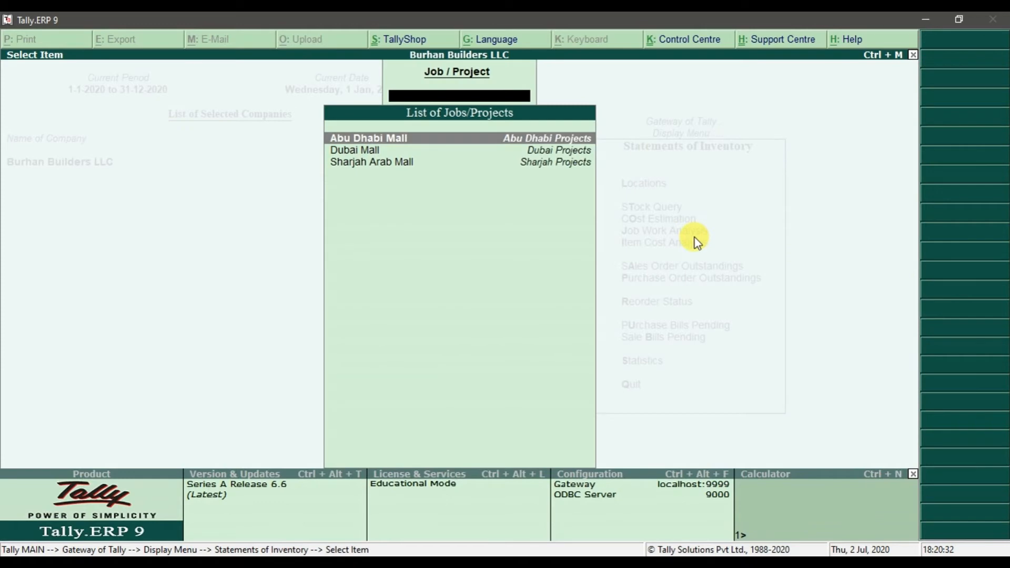
key(Down)
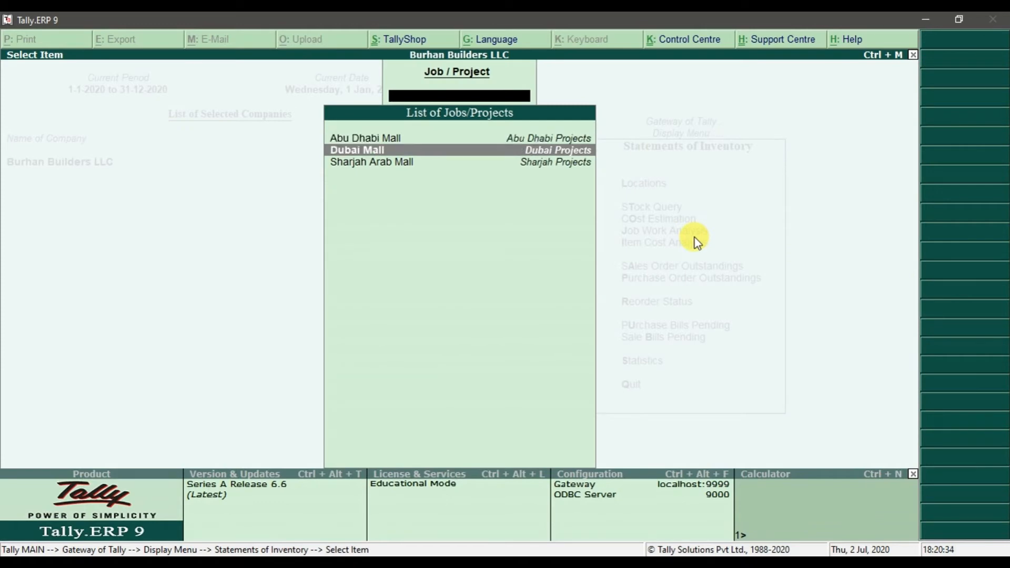
key(Return)
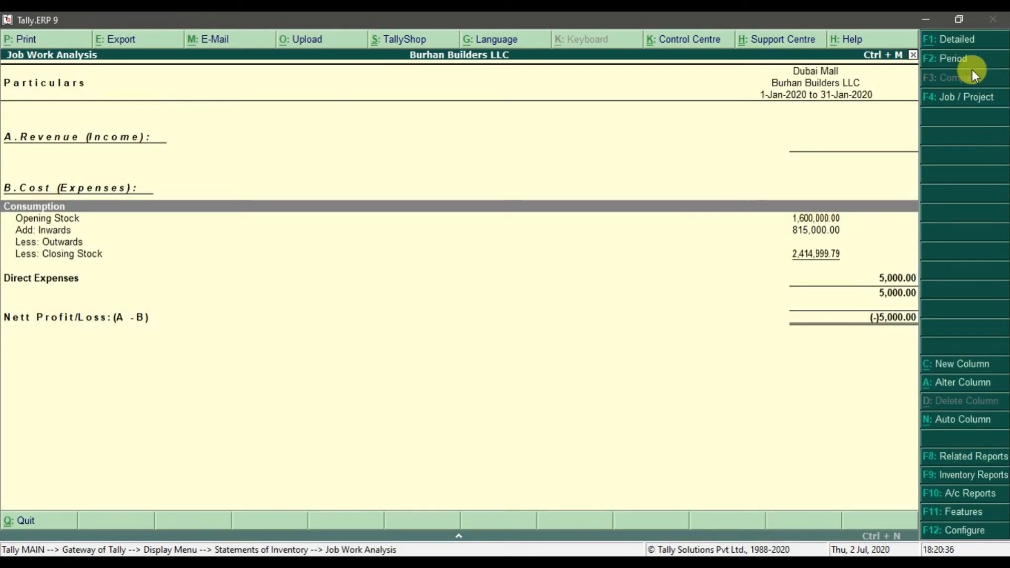
Examine the detailed Job Work Analysis, drilling from Inwards through Dubai Warehouse to the individual Building Material items, and return to the analysis
click(953, 48)
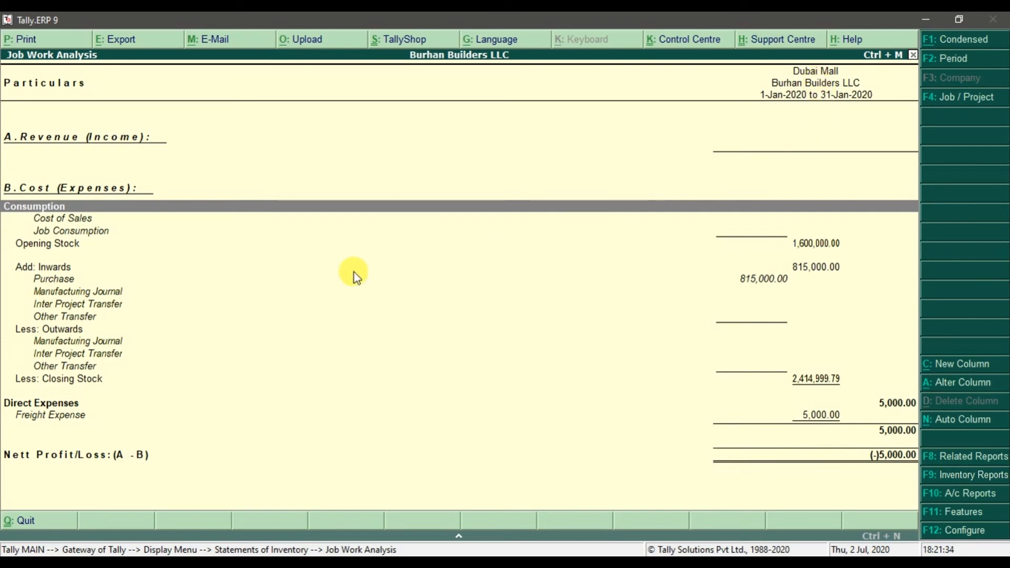
click(818, 267)
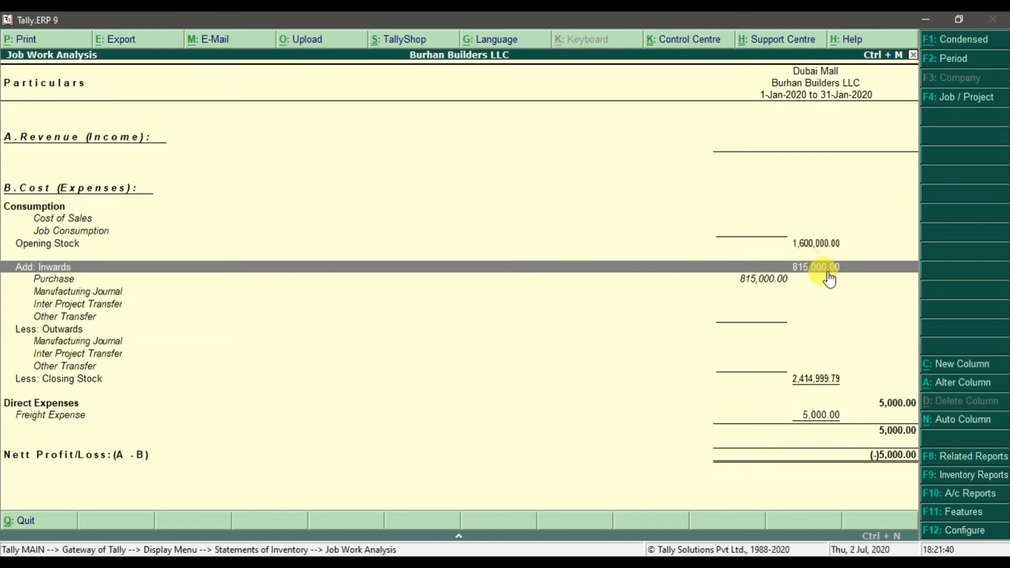
click(829, 272)
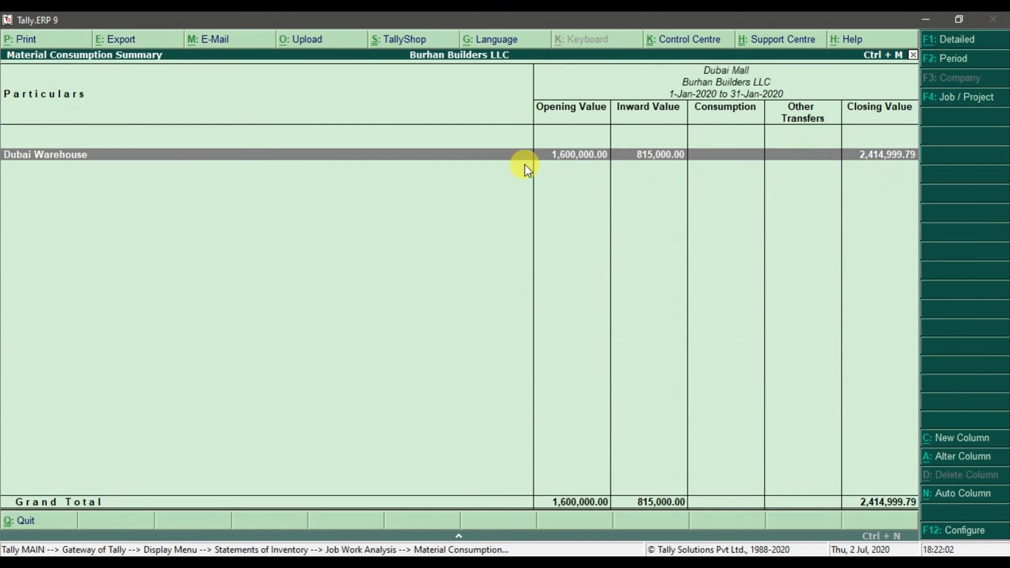
key(Return)
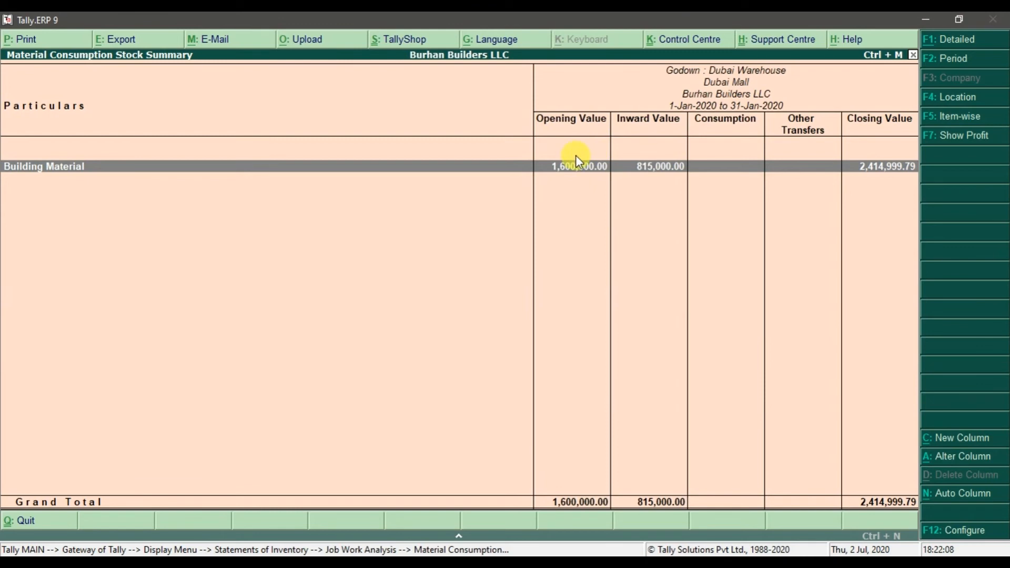
click(678, 166)
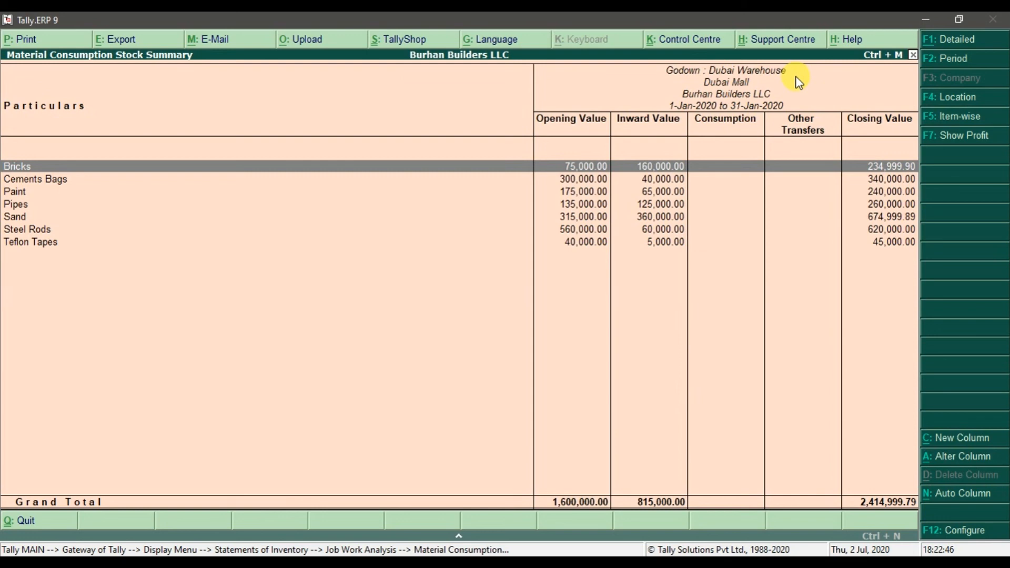
key(Escape)
key(Escape)
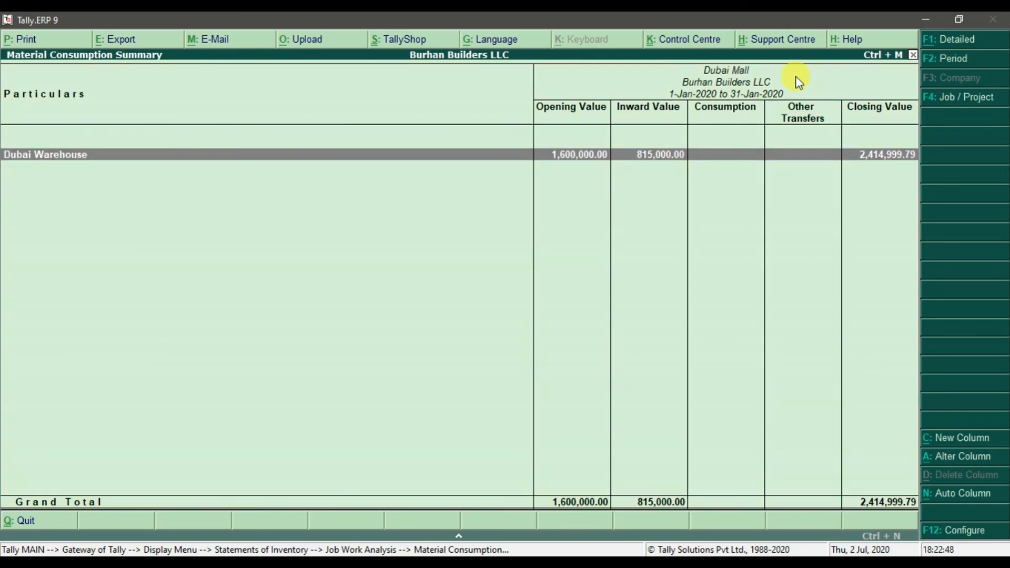
key(Escape)
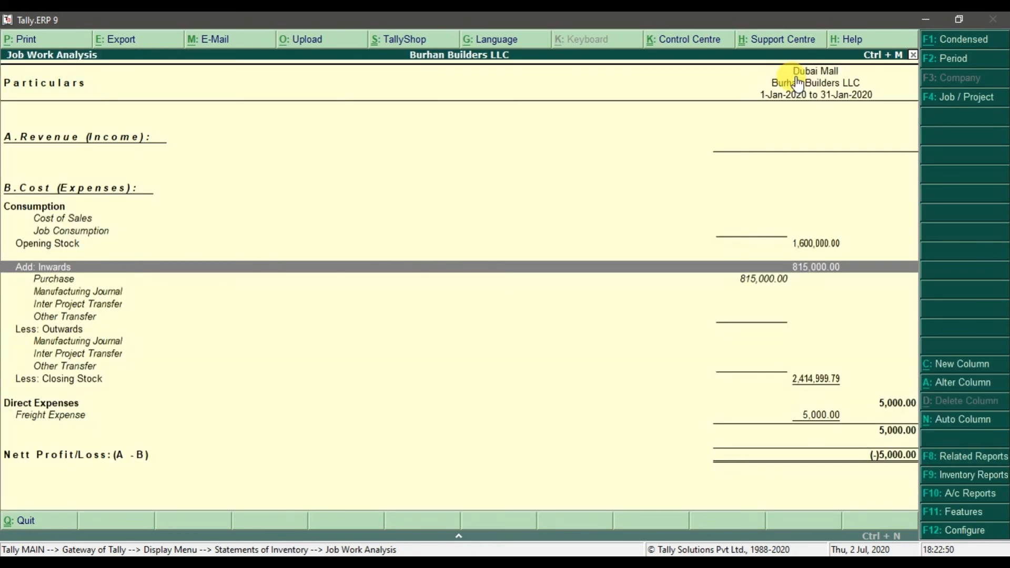